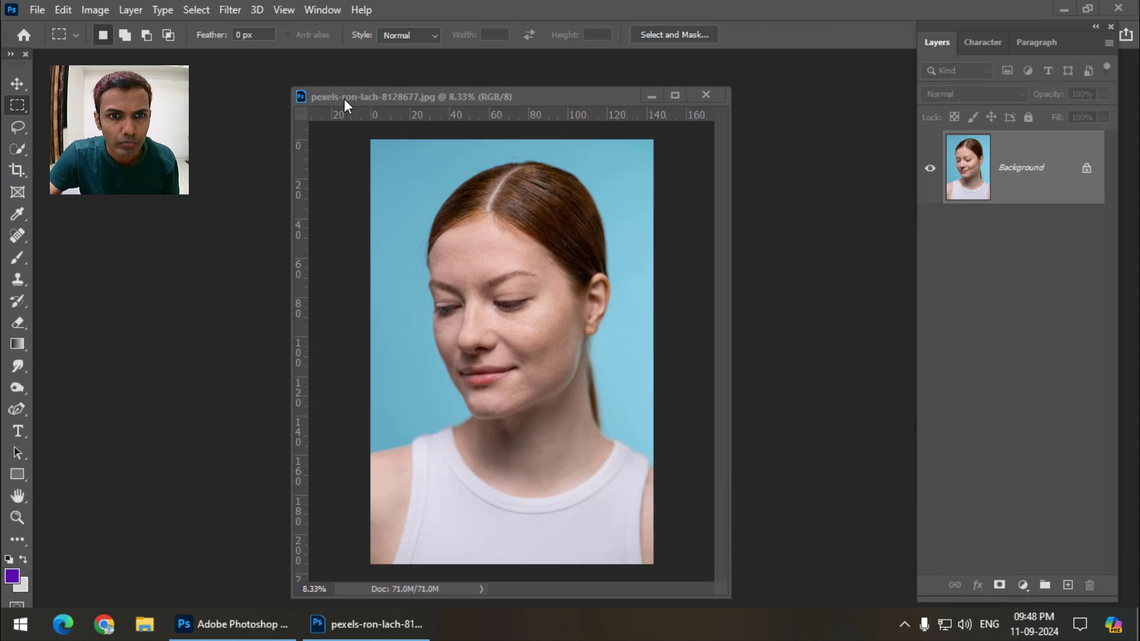
# - Duplicate the portrait's Background layer, and duplicate the resulting layer once more
pyautogui.moveTo(344, 98); pyautogui.dragTo(337, 94)
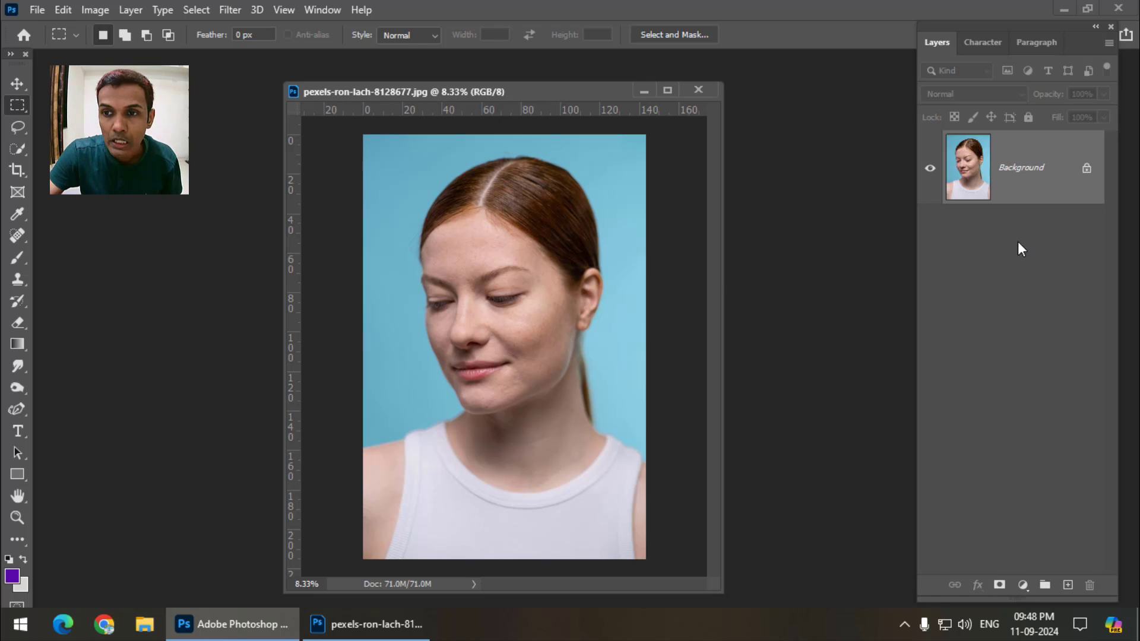
pyautogui.hotkey('ctrl', 'j')
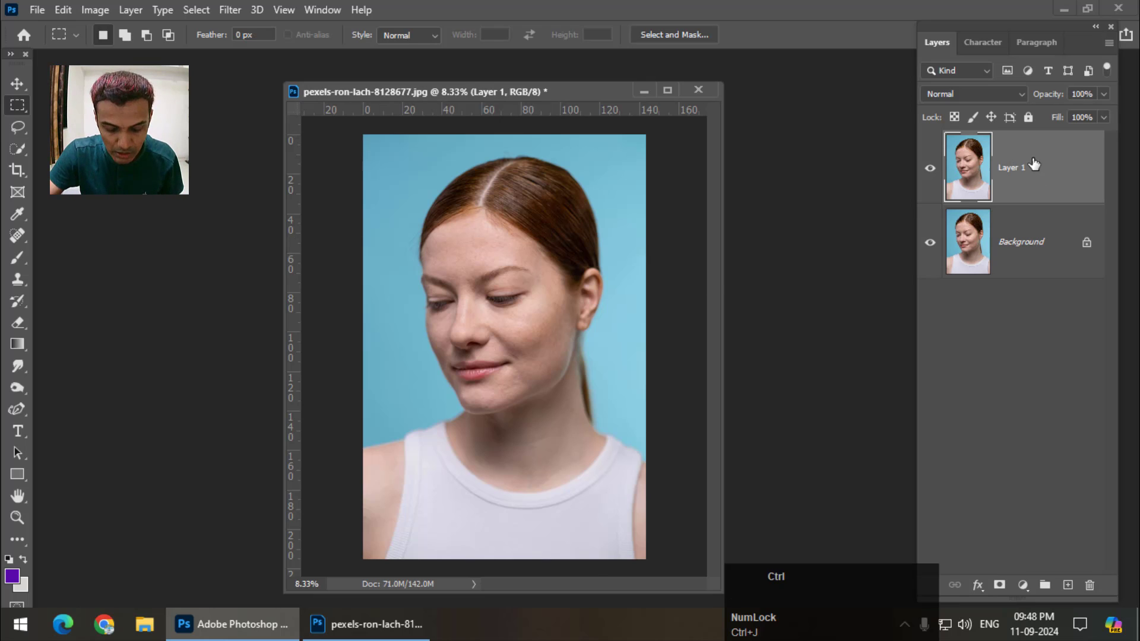
pyautogui.hotkey('ctrl', 'j')
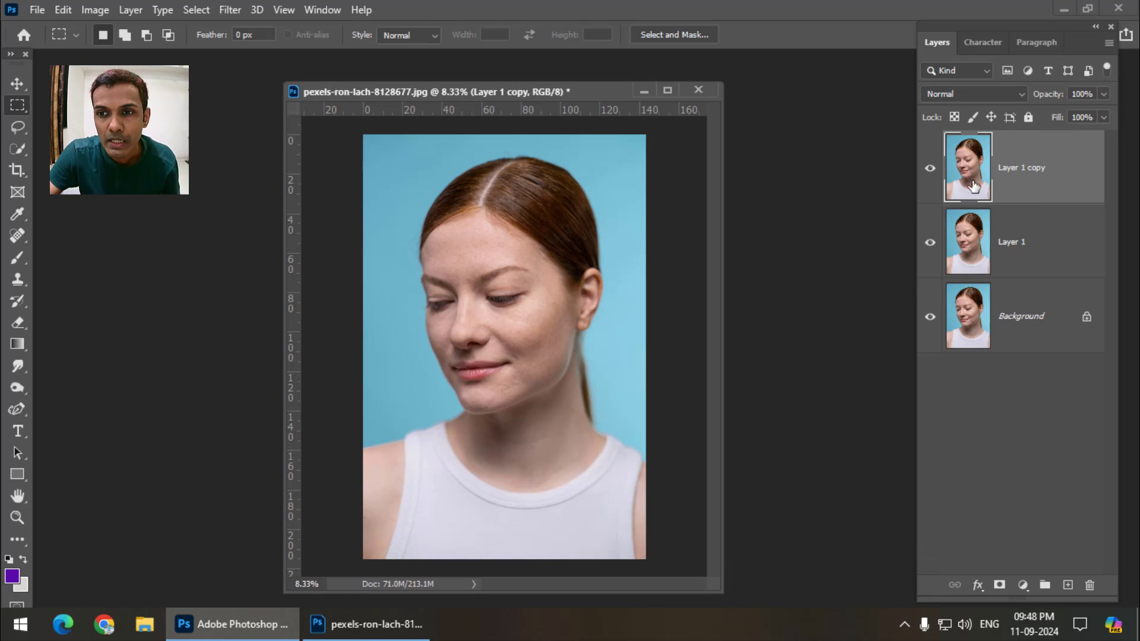
pyautogui.click(973, 26)
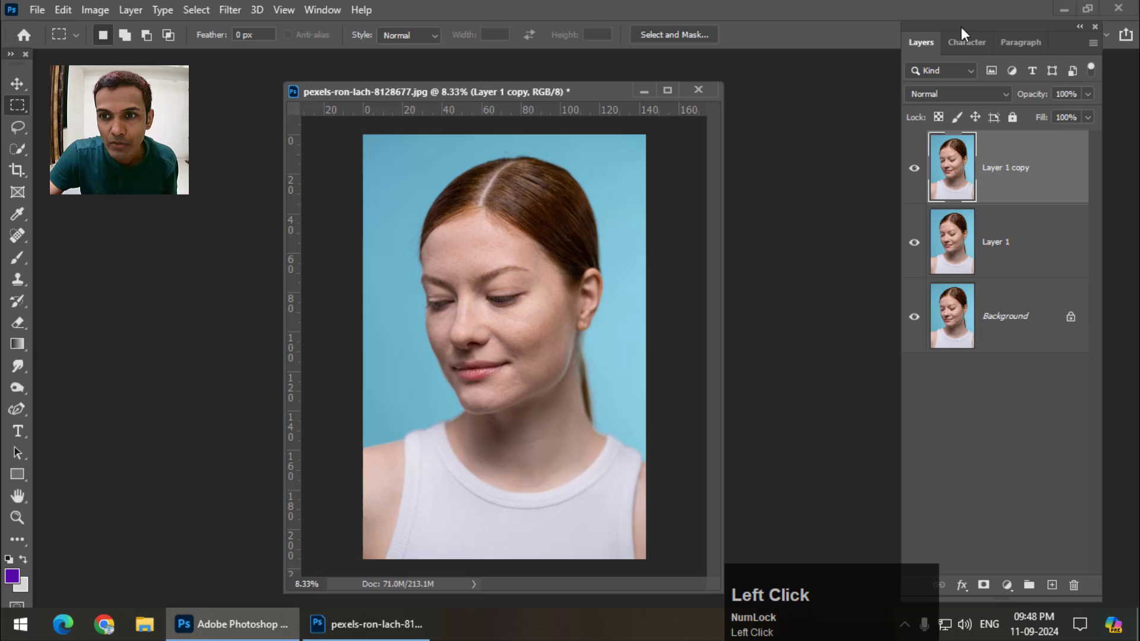
# - Convert both duplicated layers, Layer 1 and Layer 1 copy, to separate smart objects
pyautogui.click(1038, 250)
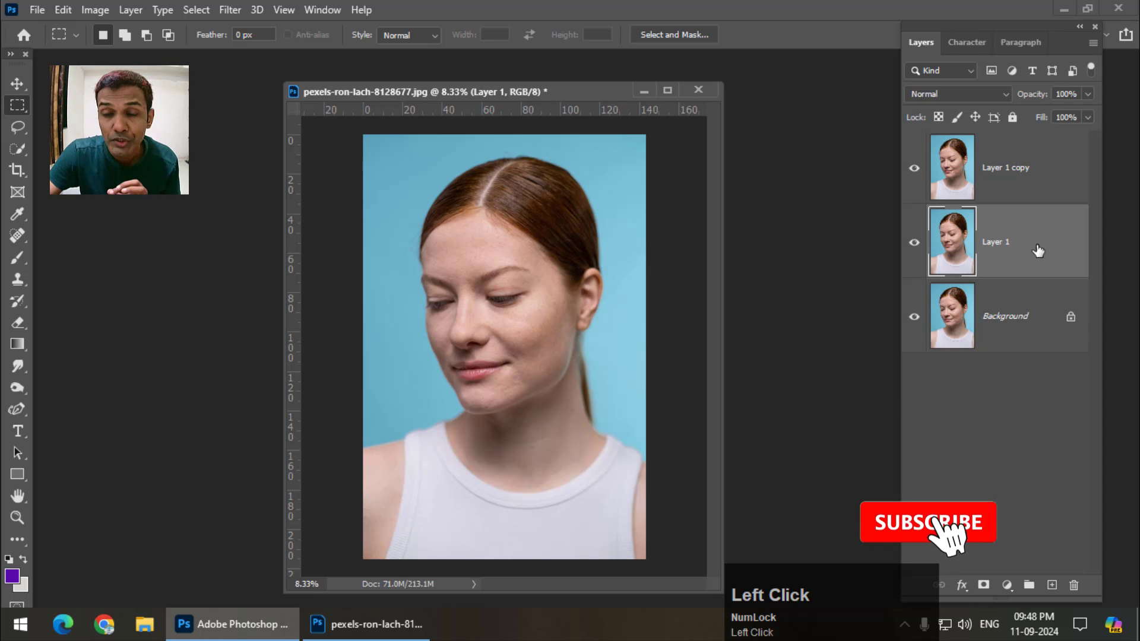
pyautogui.rightClick(1039, 251)
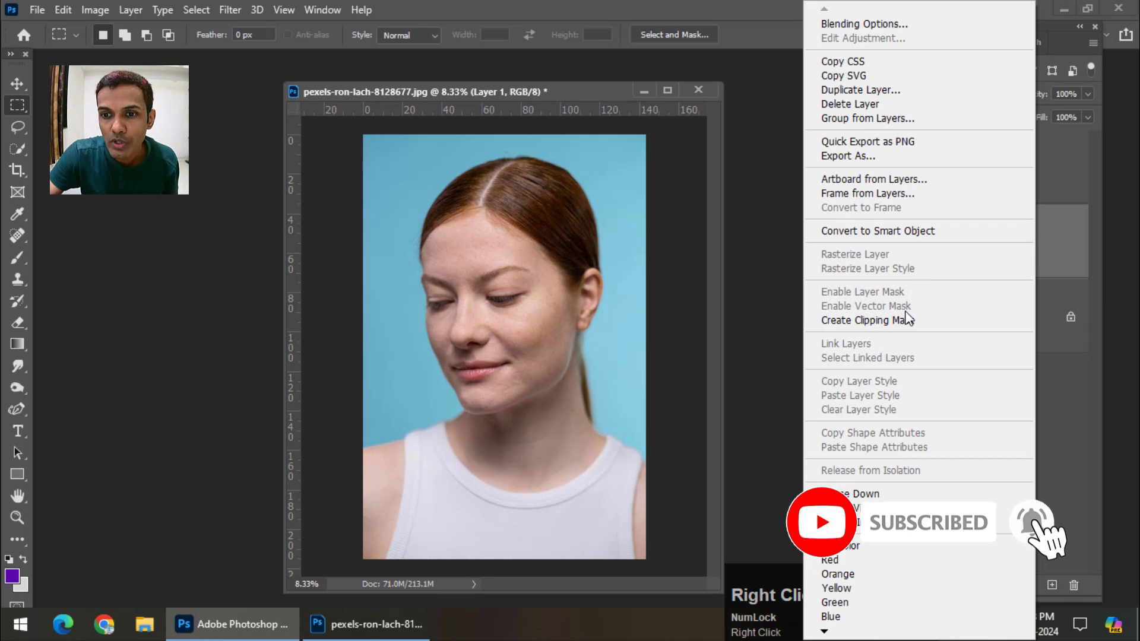
pyautogui.click(890, 232)
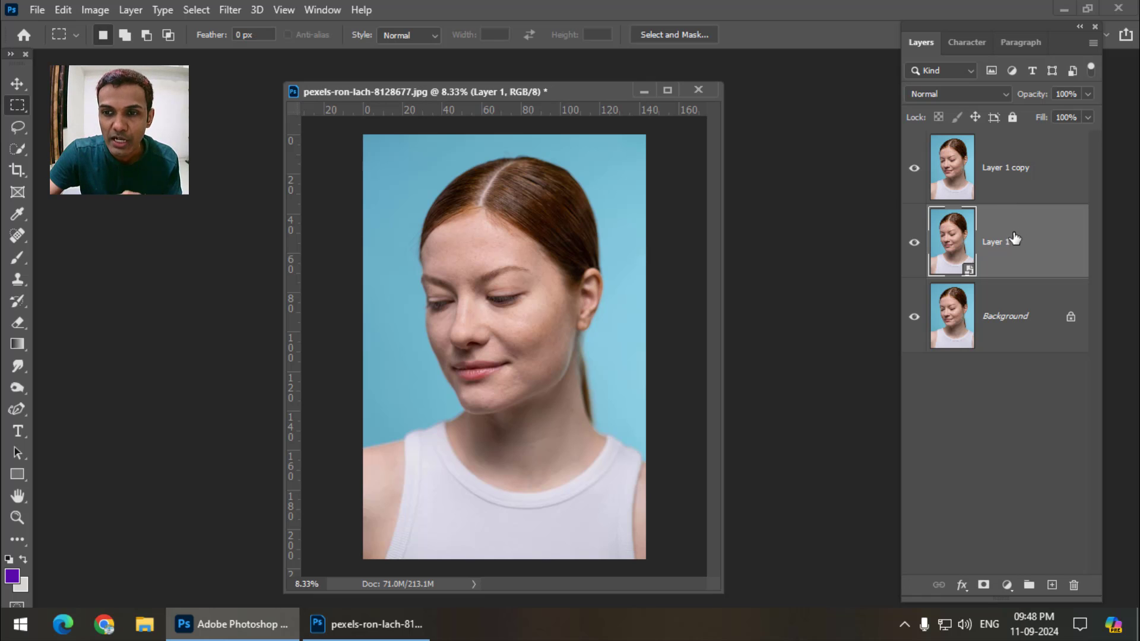
pyautogui.click(1040, 191)
pyautogui.rightClick(1040, 191)
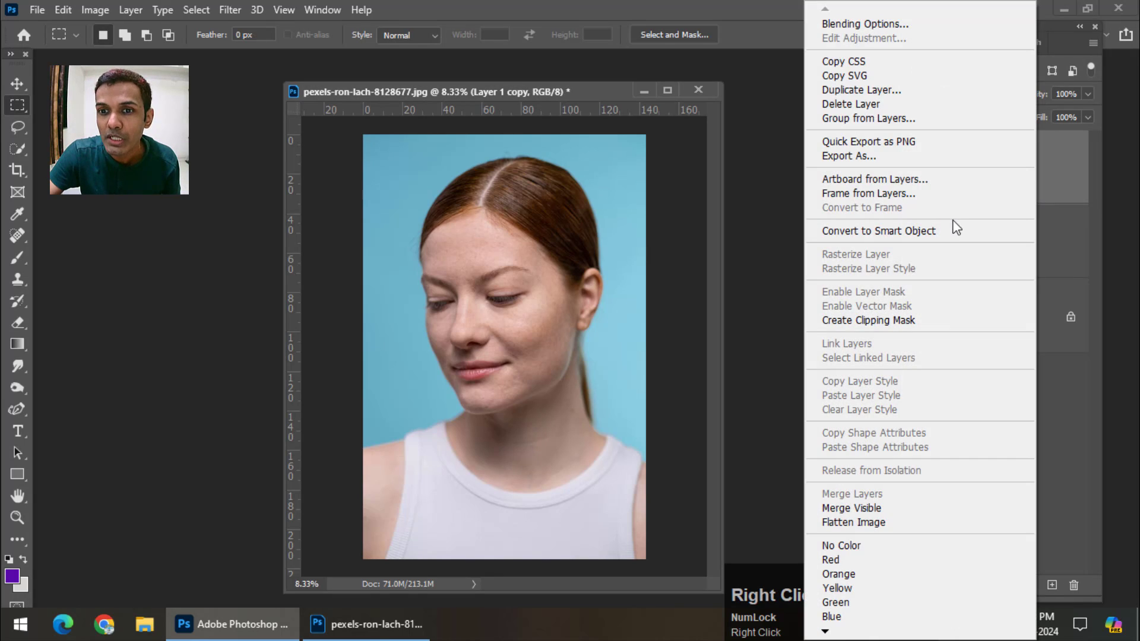
pyautogui.click(950, 231)
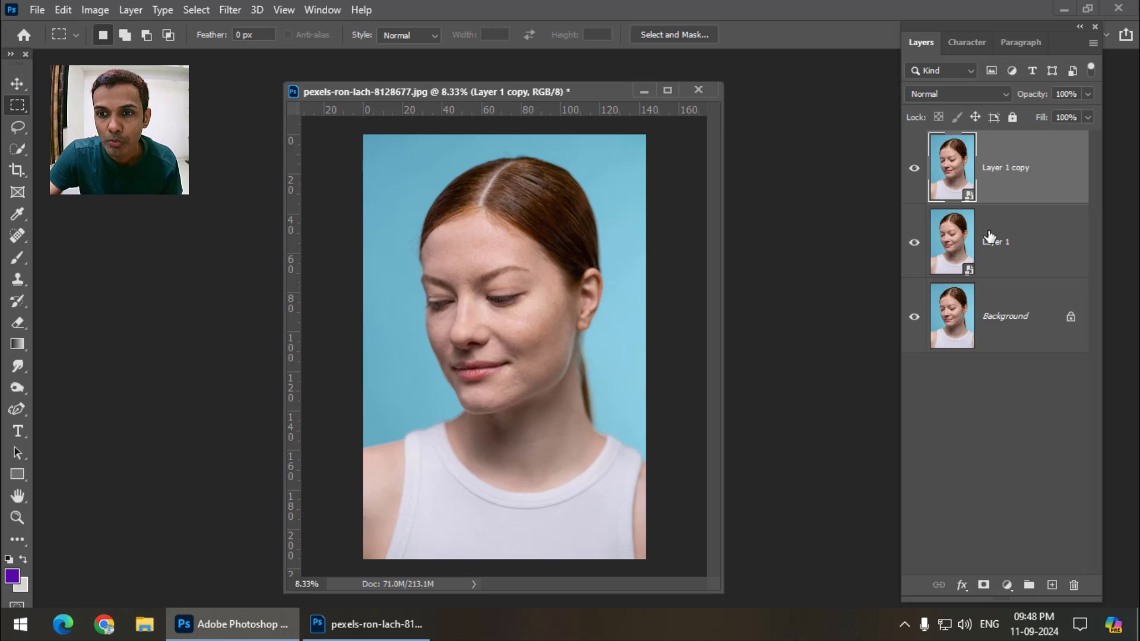
# - Hide Layer 1 copy and apply a Gaussian Blur with a 23.5-pixel radius to Layer 1
pyautogui.click(915, 171)
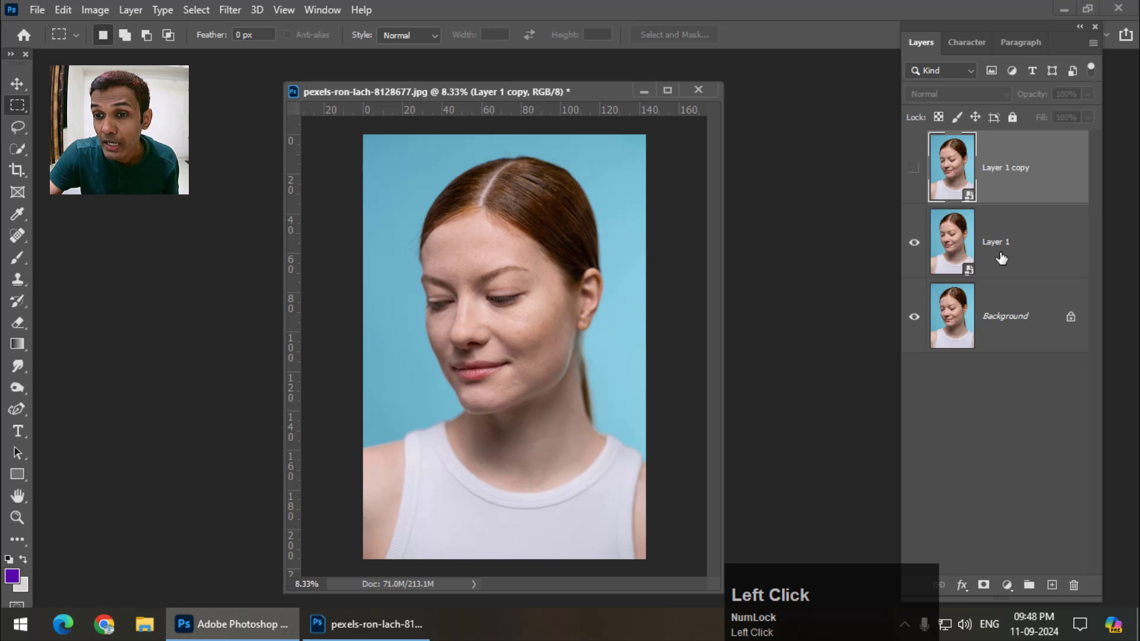
pyautogui.click(993, 248)
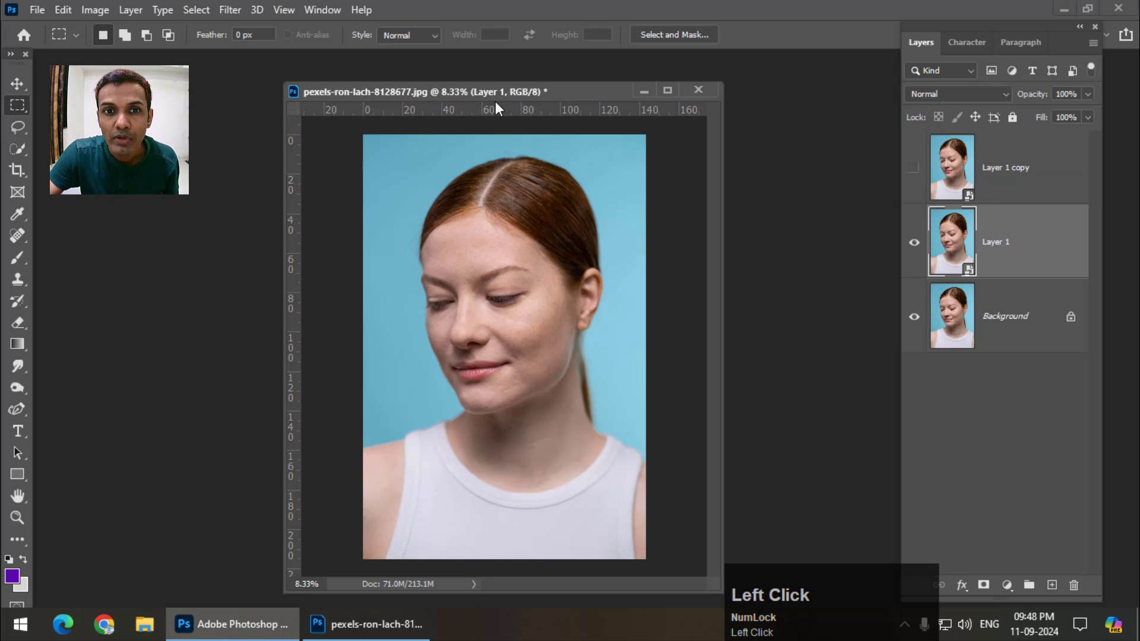
pyautogui.moveTo(487, 92); pyautogui.dragTo(463, 94)
pyautogui.click(231, 10)
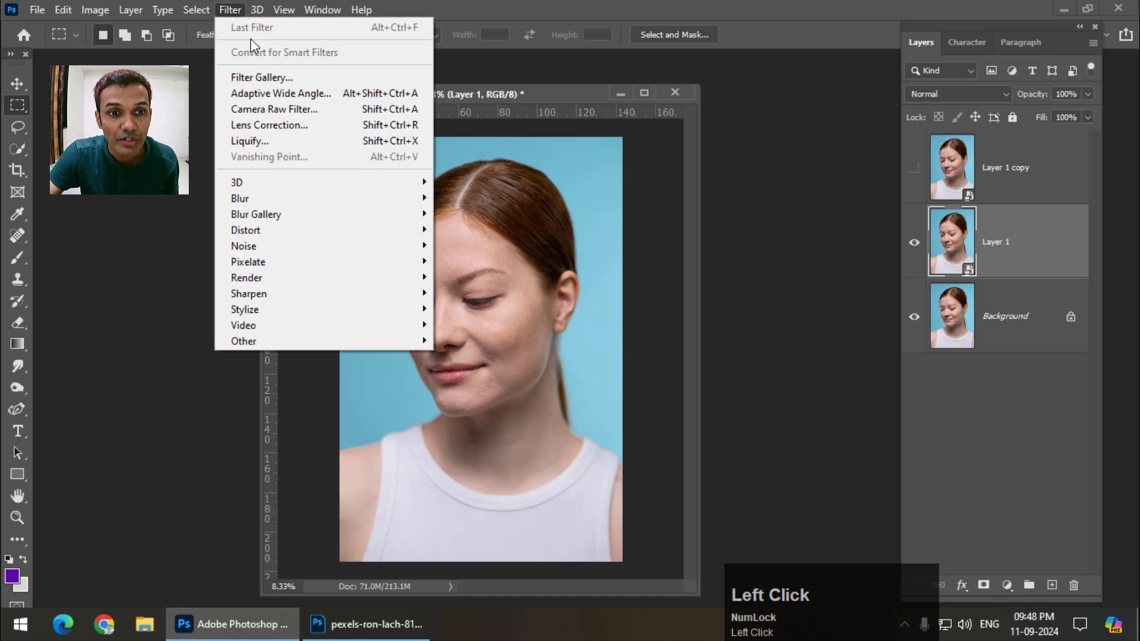
pyautogui.moveTo(297, 202)
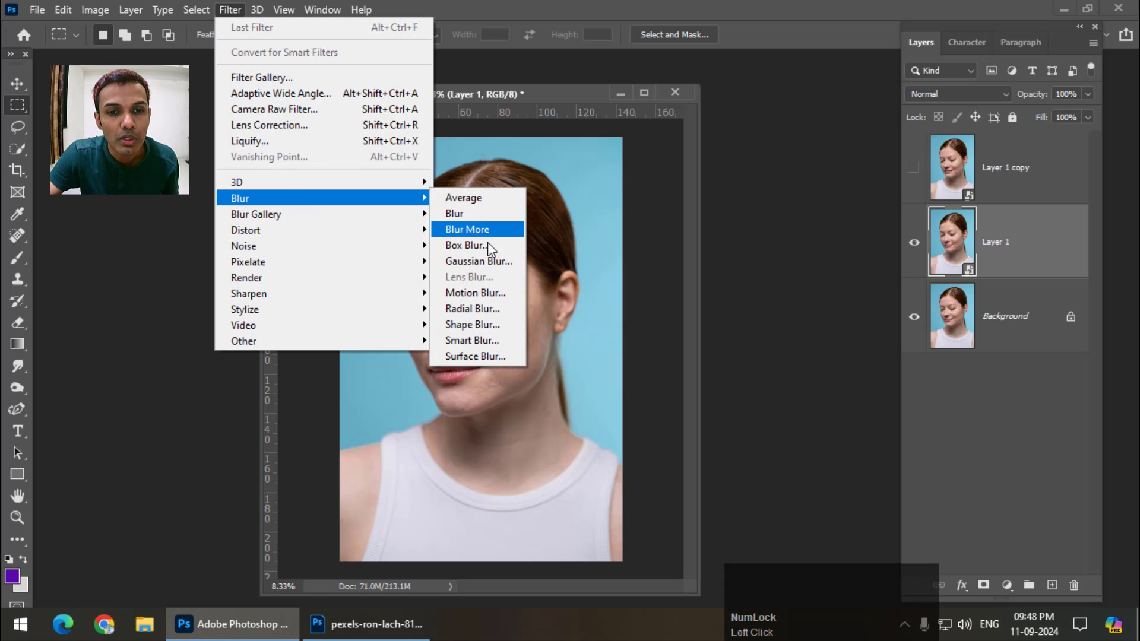
pyautogui.click(498, 262)
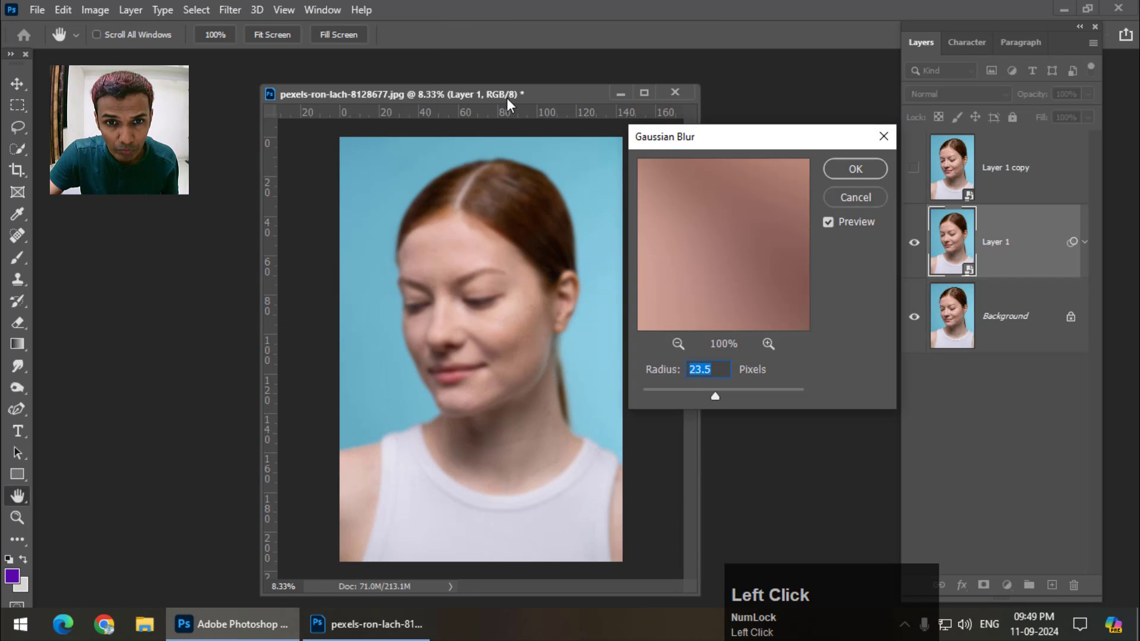
pyautogui.moveTo(507, 99); pyautogui.dragTo(459, 93)
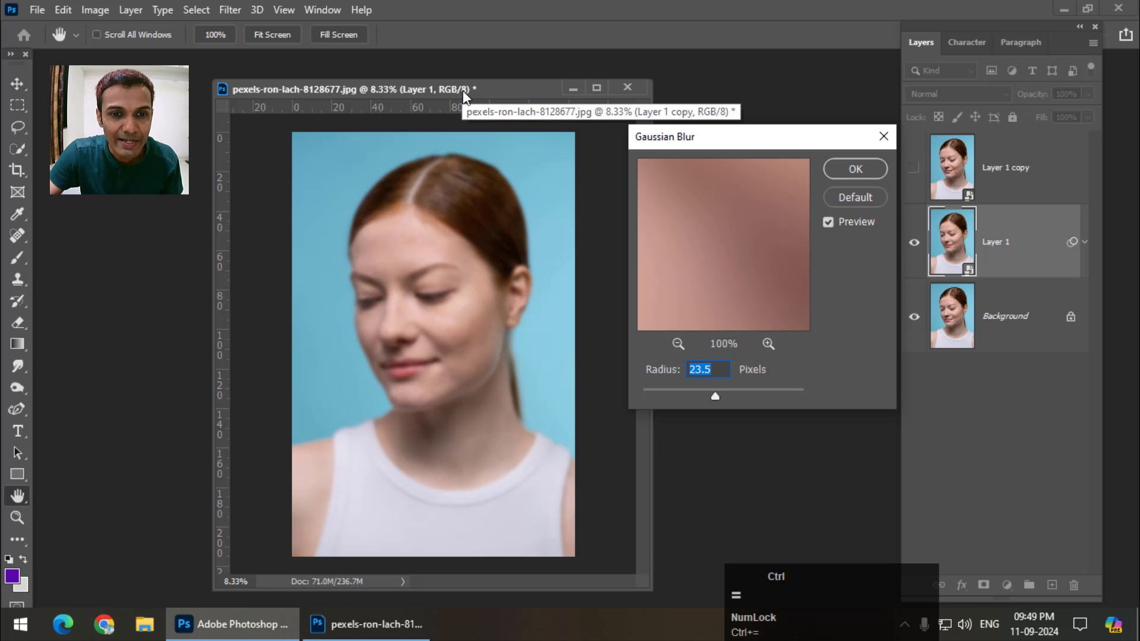
pyautogui.hotkey('ctrl', '=')
pyautogui.click(739, 447)
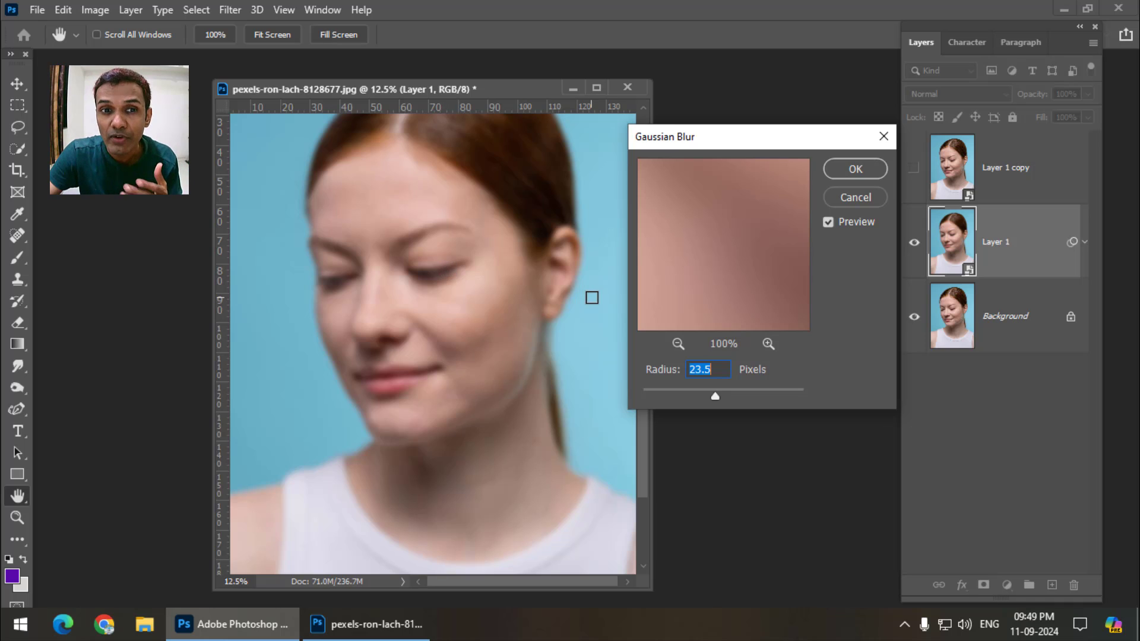
pyautogui.click(856, 168)
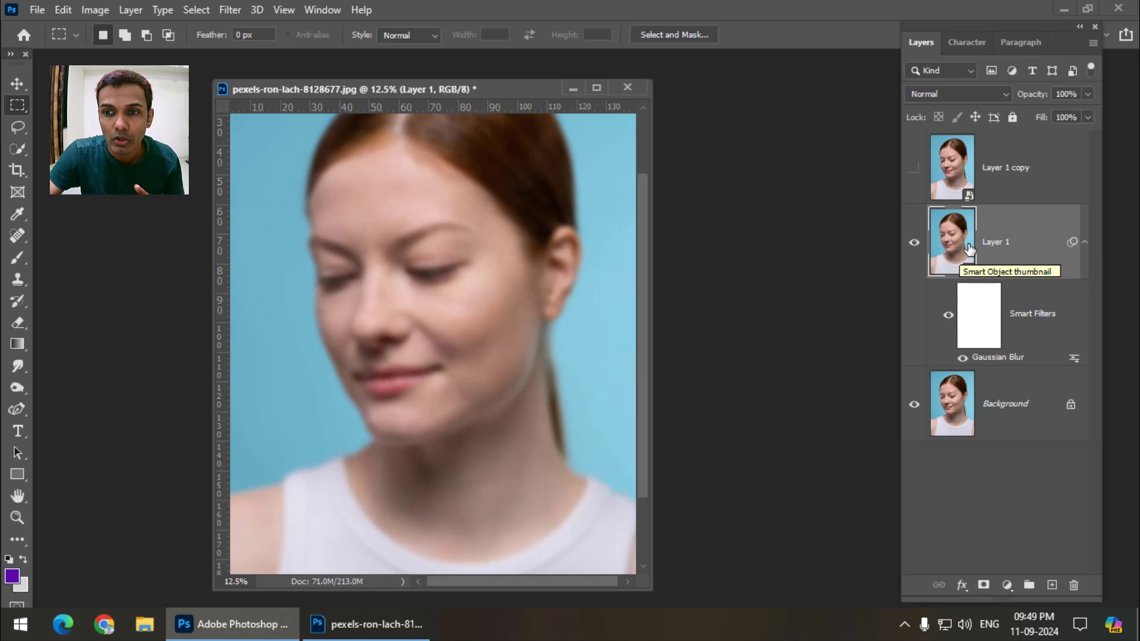
# - Check the settings of Layer 1's Gaussian Blur smart filter and close them without changes
pyautogui.doubleClick(997, 356)
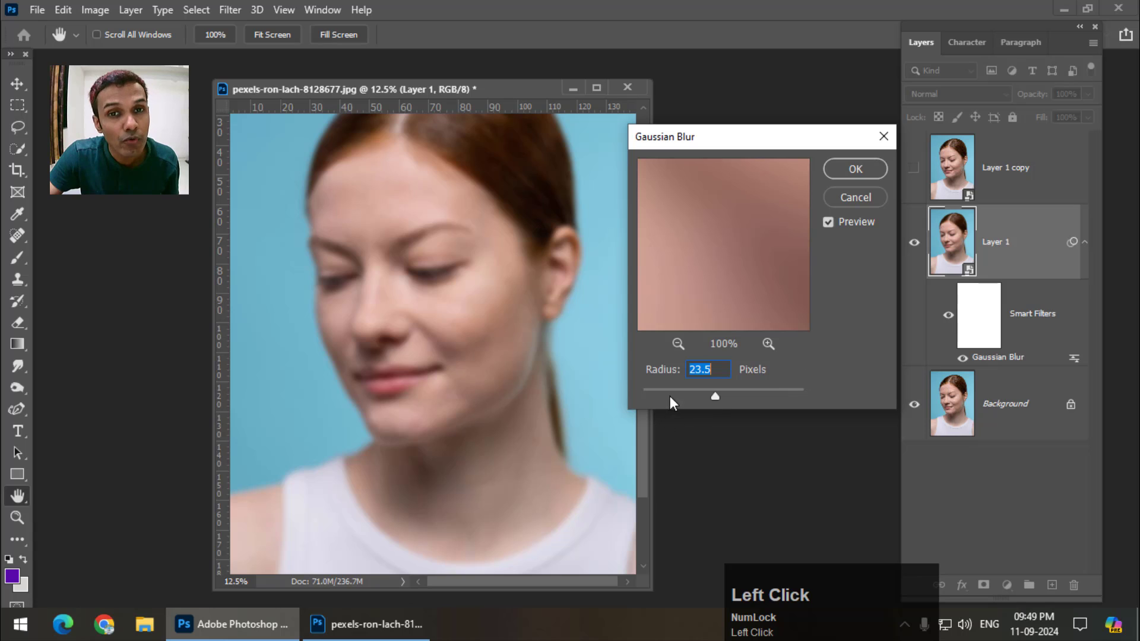
pyautogui.click(843, 199)
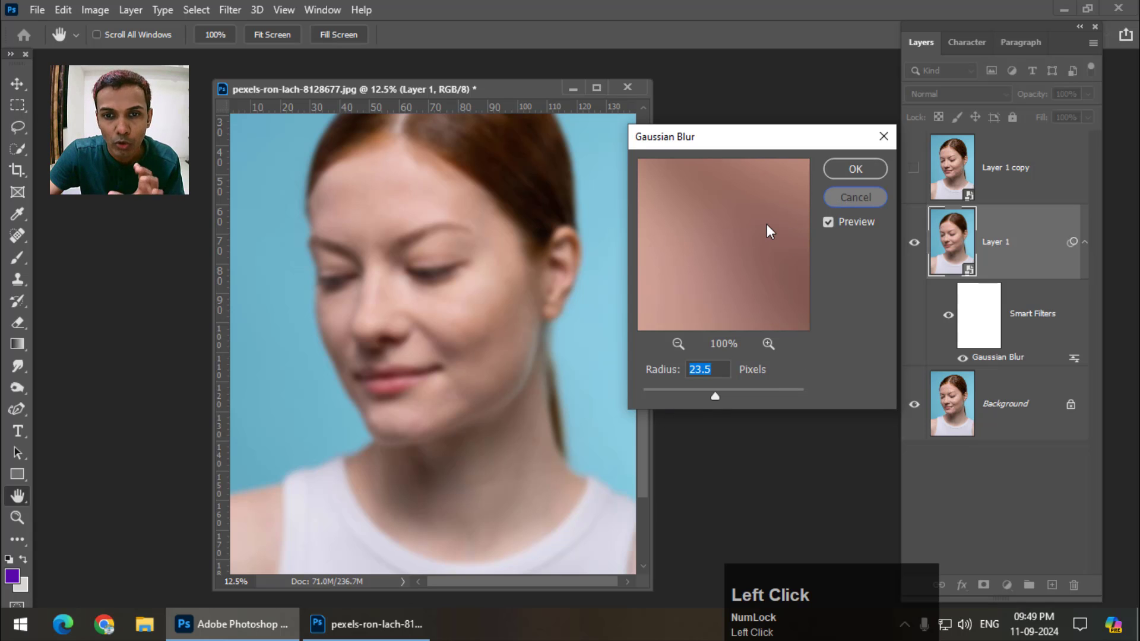
pyautogui.click(830, 198)
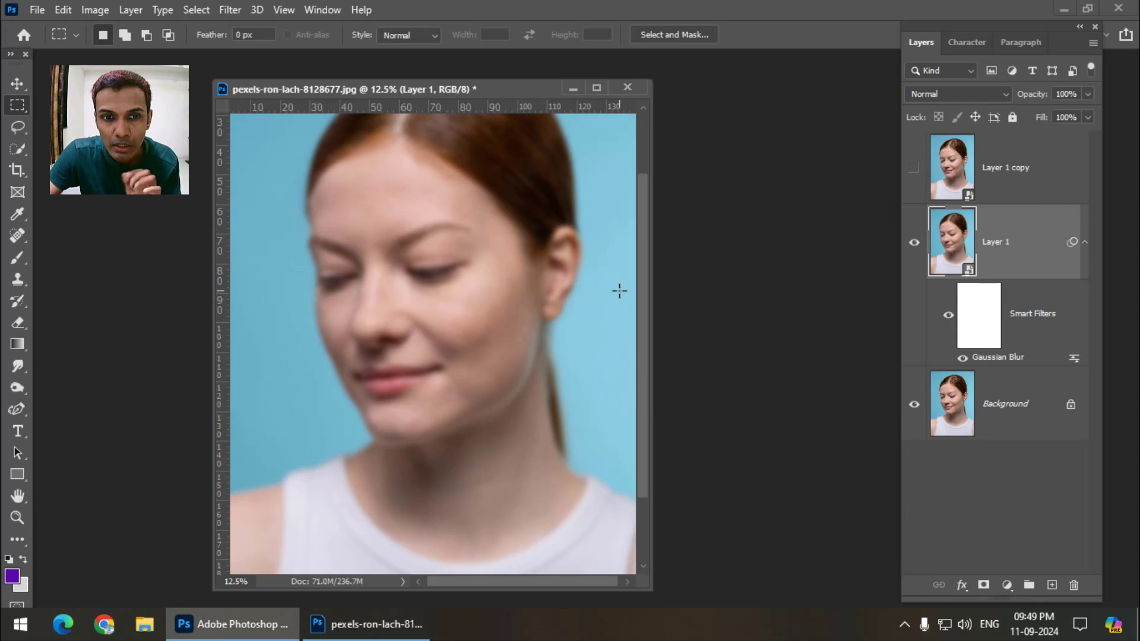
# - Show Layer 1 copy again and set its blend mode to Linear Light
pyautogui.click(913, 168)
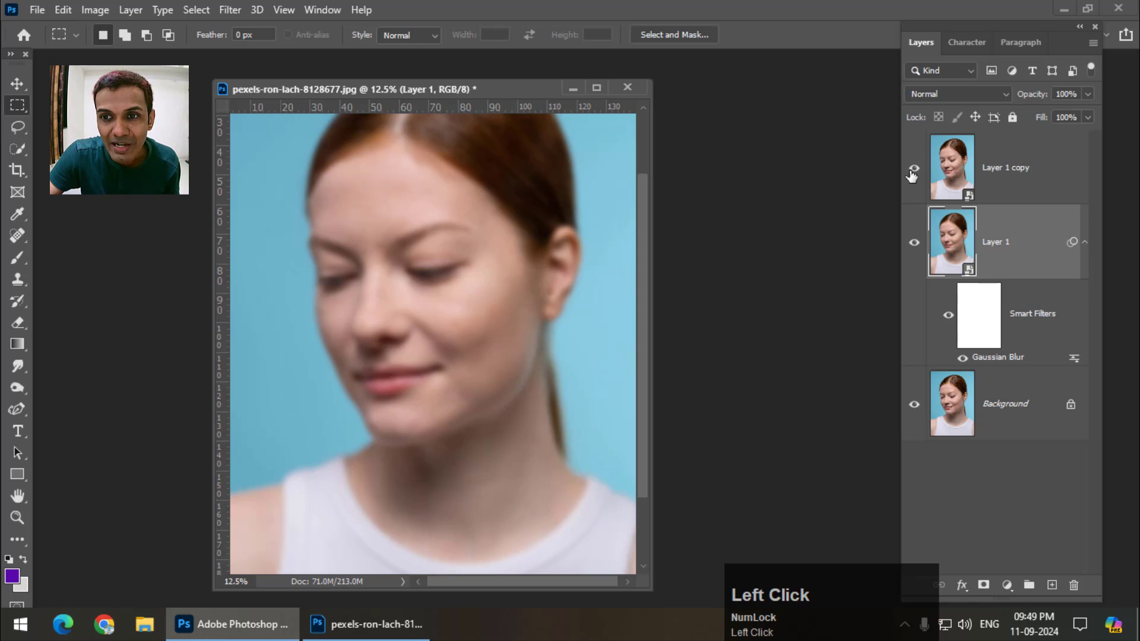
pyautogui.click(1008, 196)
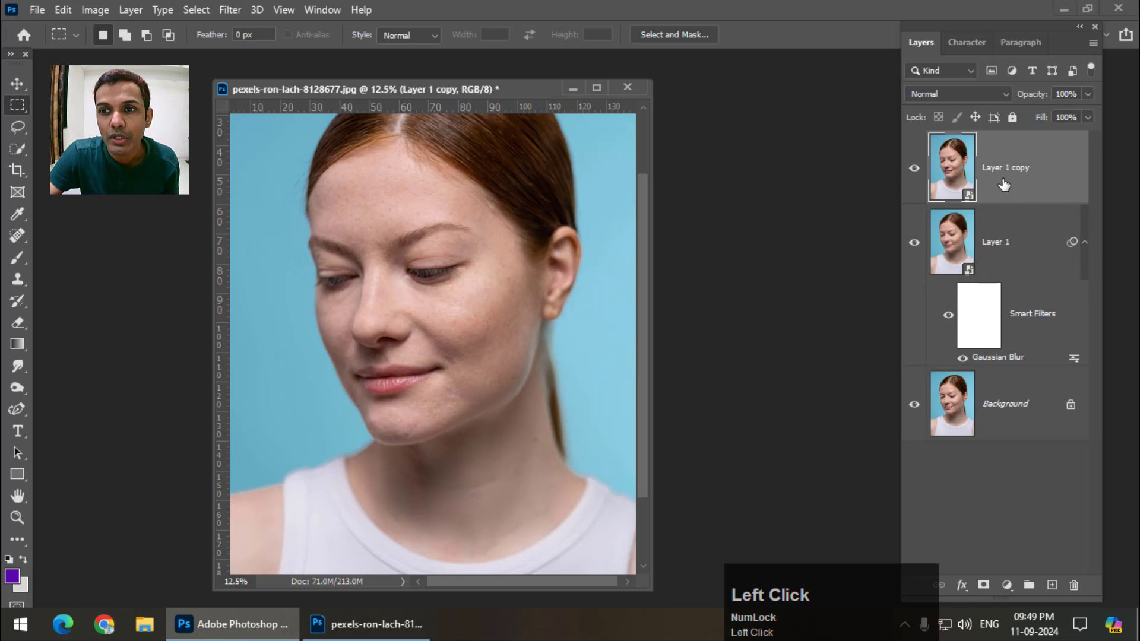
pyautogui.click(950, 96)
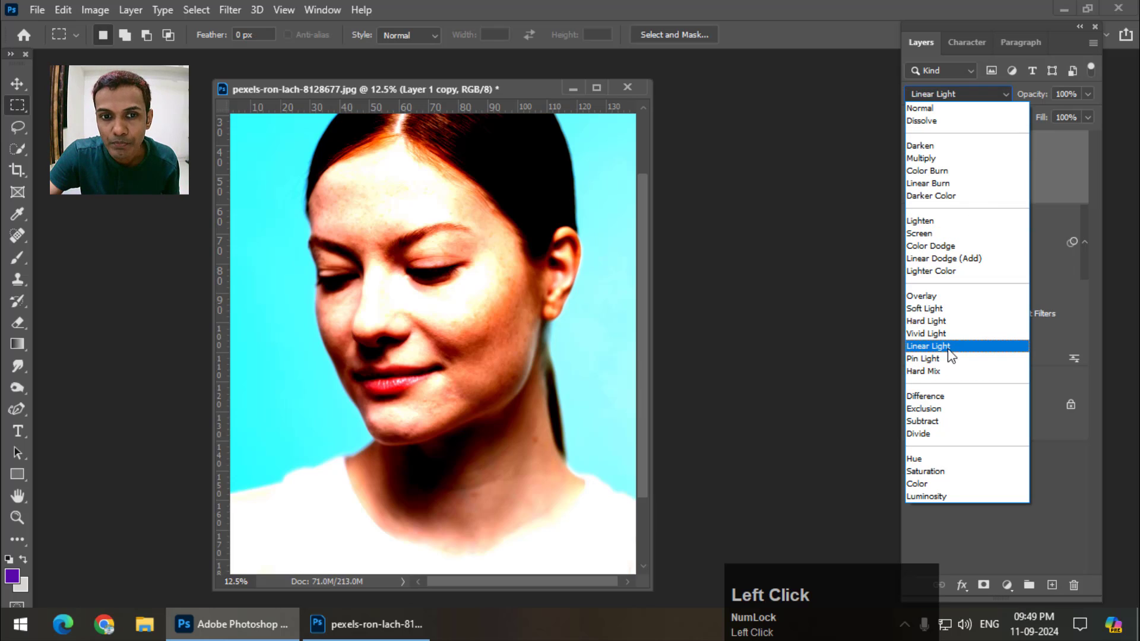
pyautogui.click(949, 350)
pyautogui.moveTo(500, 84); pyautogui.dragTo(495, 87)
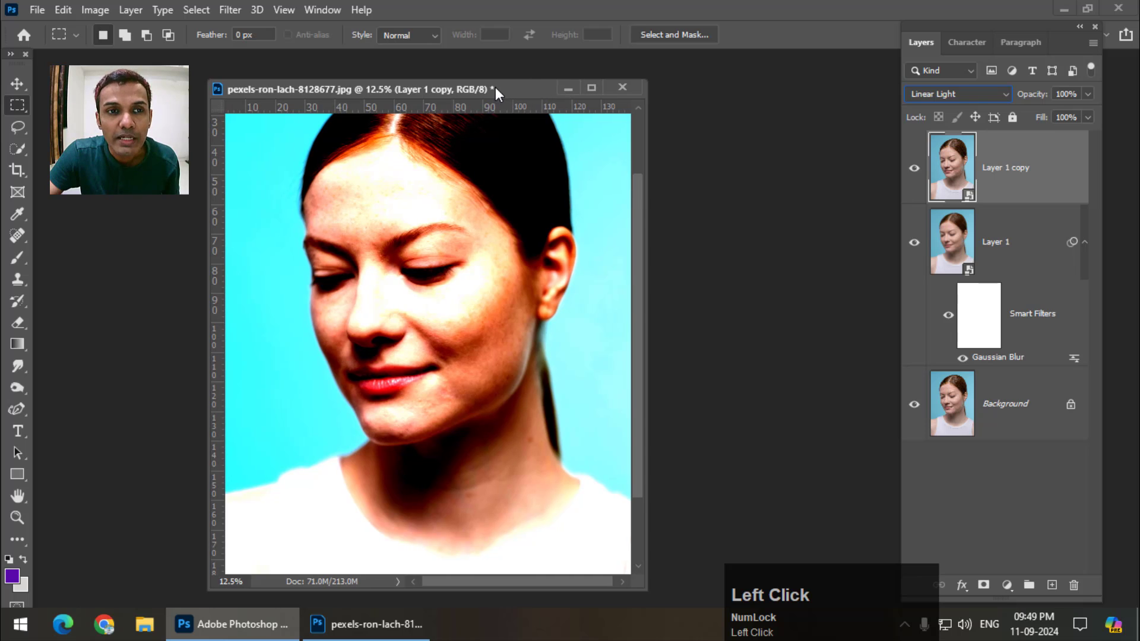
# - Apply a High Pass filter with a 5.4-pixel radius to Layer 1 copy, judging the skin texture in the preview
pyautogui.click(230, 10)
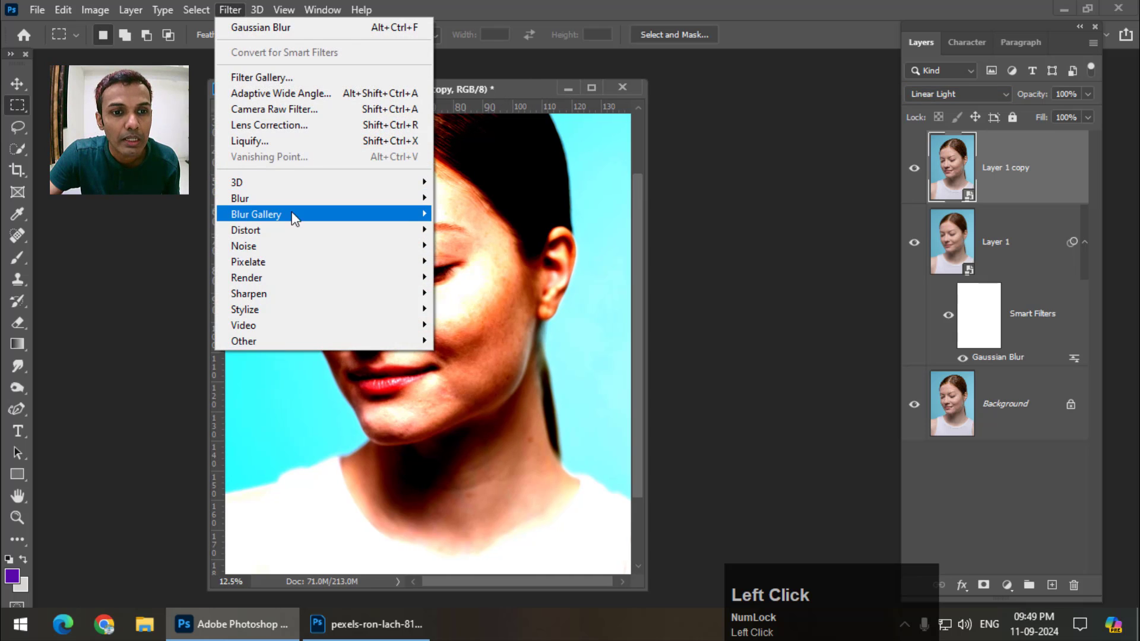
pyautogui.moveTo(295, 340)
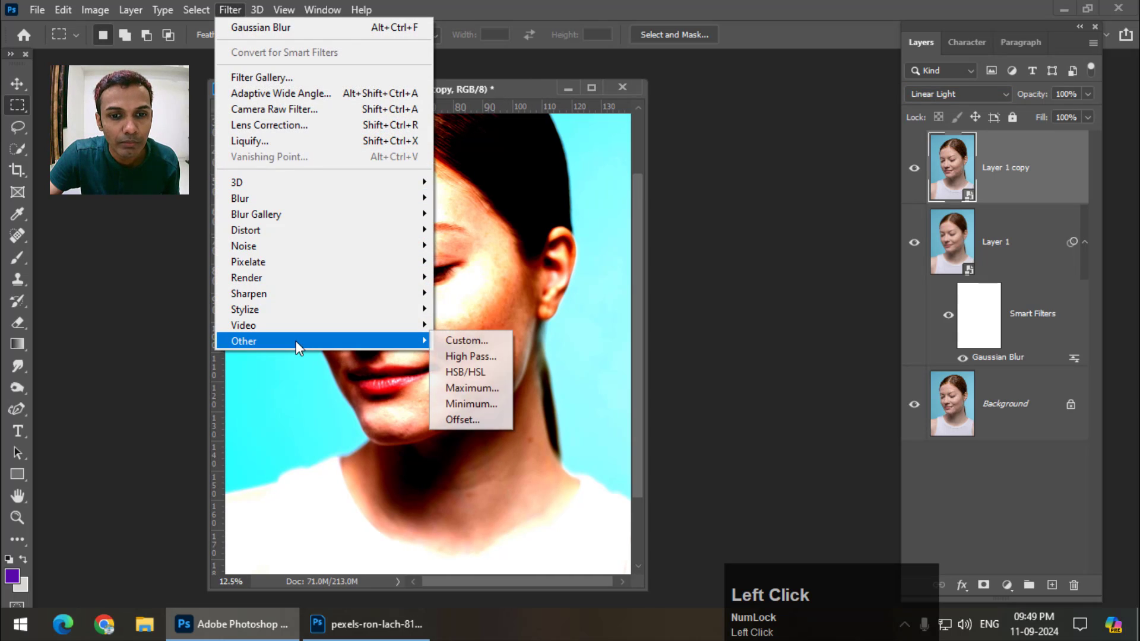
pyautogui.click(475, 354)
pyautogui.moveTo(551, 101); pyautogui.dragTo(726, 109)
pyautogui.hotkey('ctrl', '=')
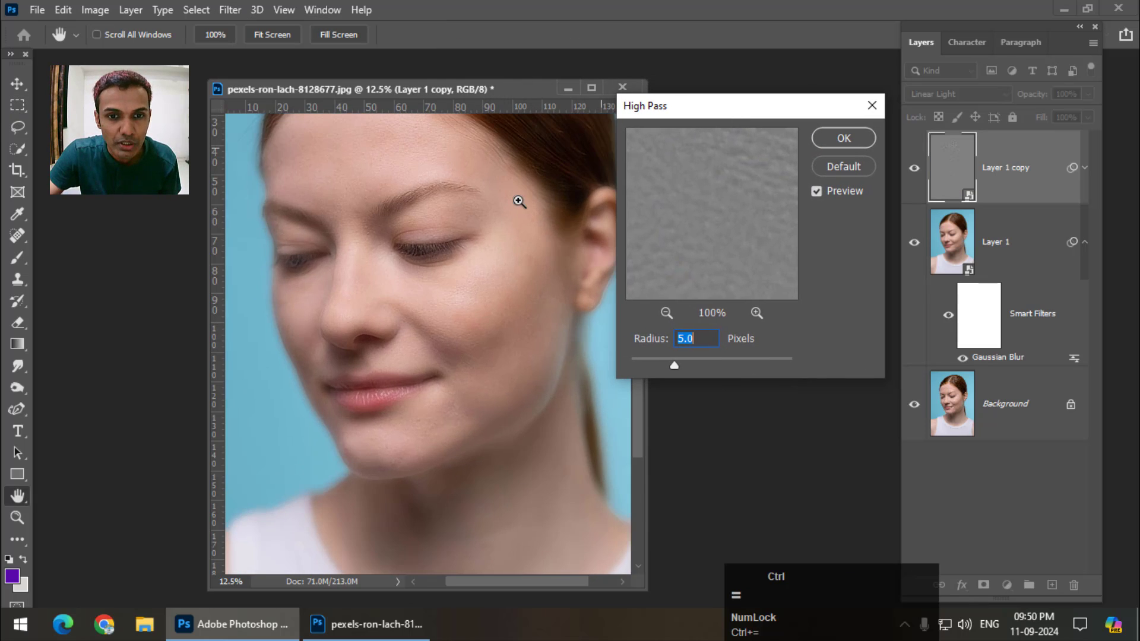
pyautogui.hotkey('ctrl', '=')
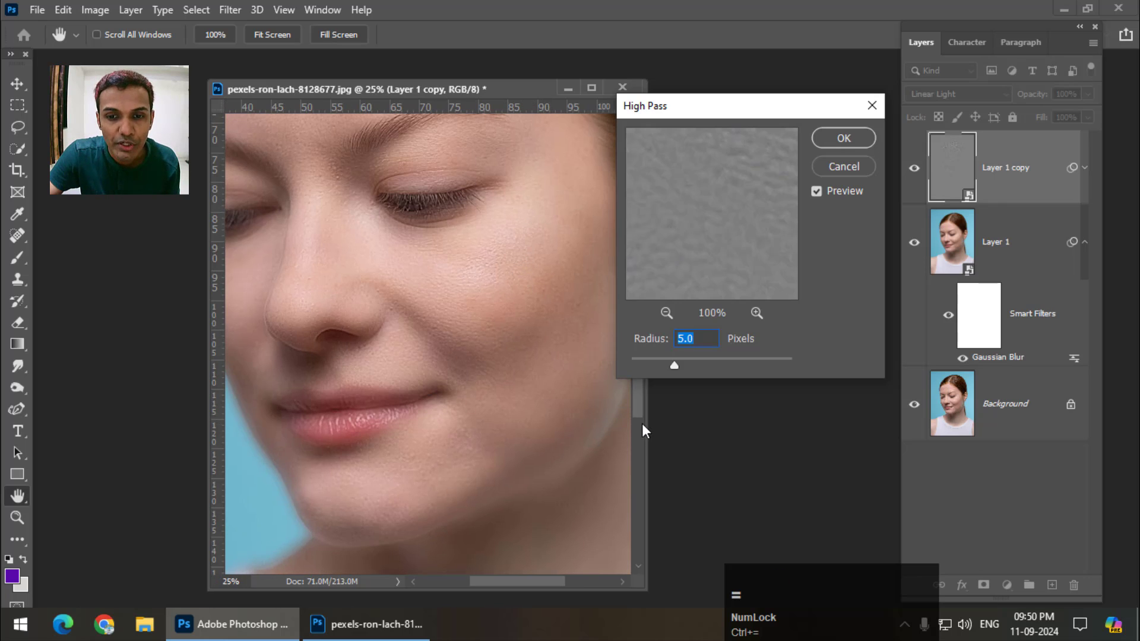
pyautogui.moveTo(644, 425)
pyautogui.mouseDown()
pyautogui.moveTo(714, 426)
pyautogui.moveTo(652, 430)
pyautogui.mouseUp()
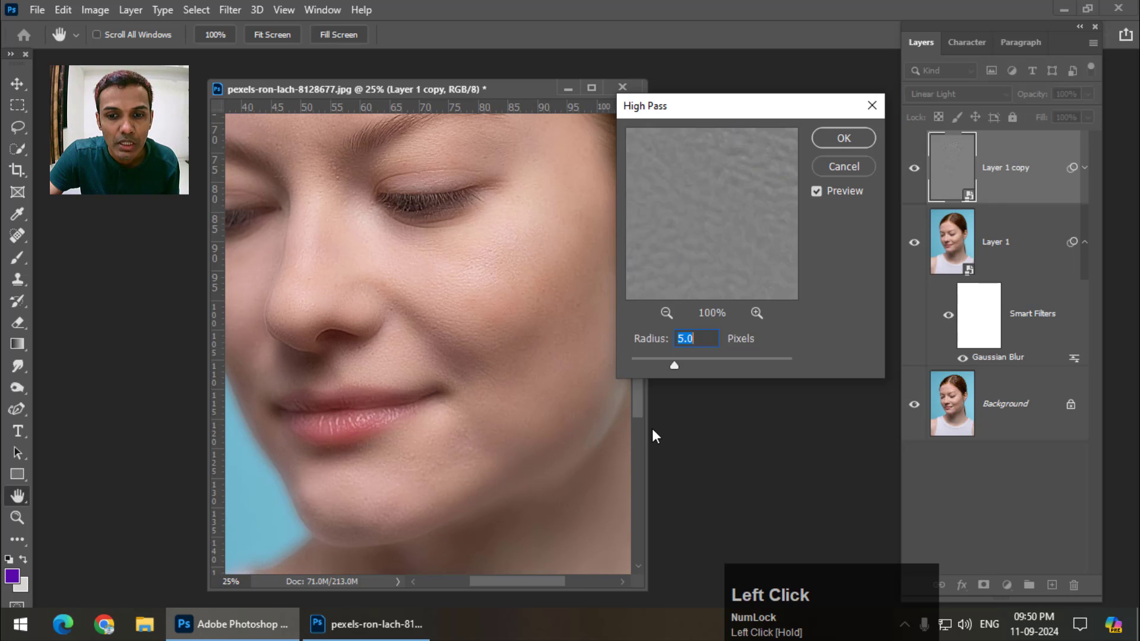
pyautogui.moveTo(680, 112); pyautogui.dragTo(715, 113)
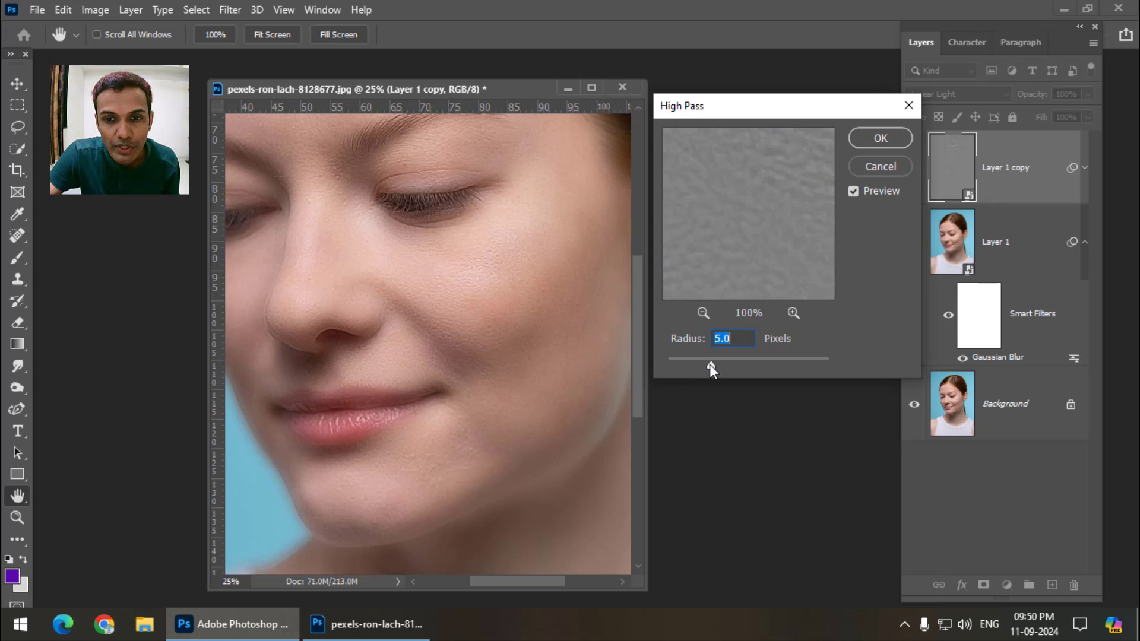
pyautogui.moveTo(710, 364); pyautogui.dragTo(698, 368)
pyautogui.hotkey('ctrl', '=')
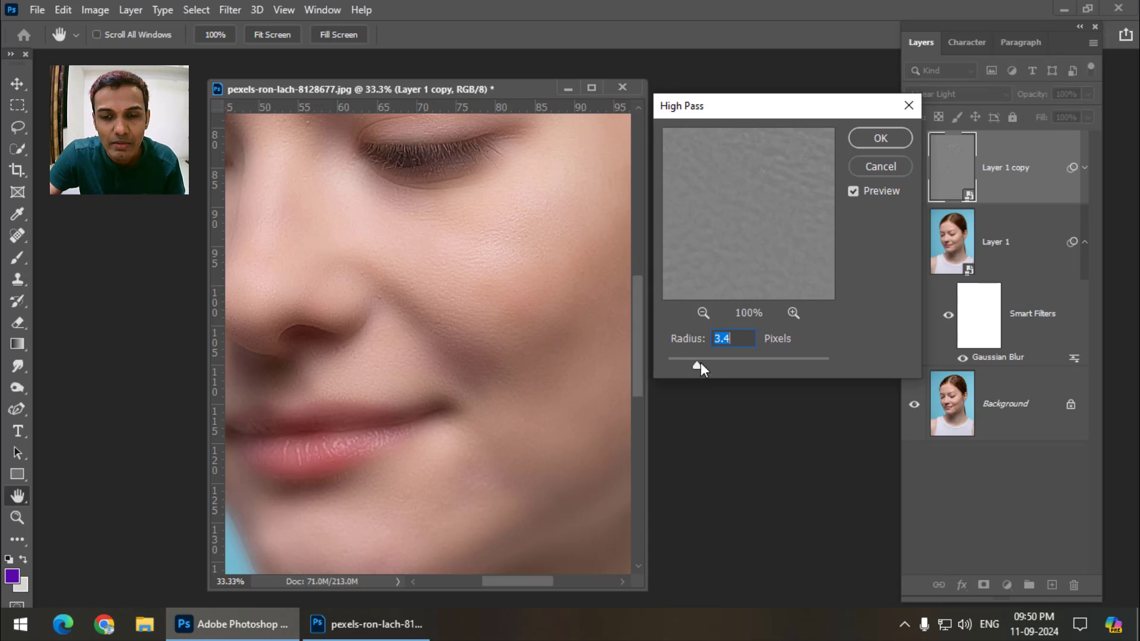
pyautogui.moveTo(697, 365); pyautogui.dragTo(730, 364)
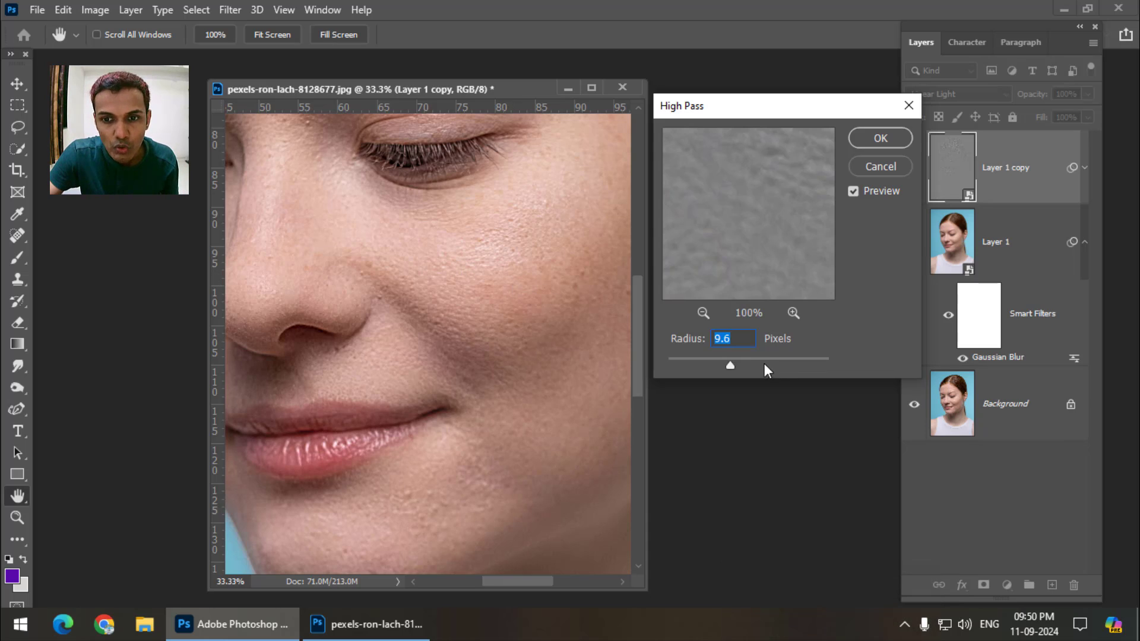
pyautogui.moveTo(730, 364); pyautogui.dragTo(713, 365)
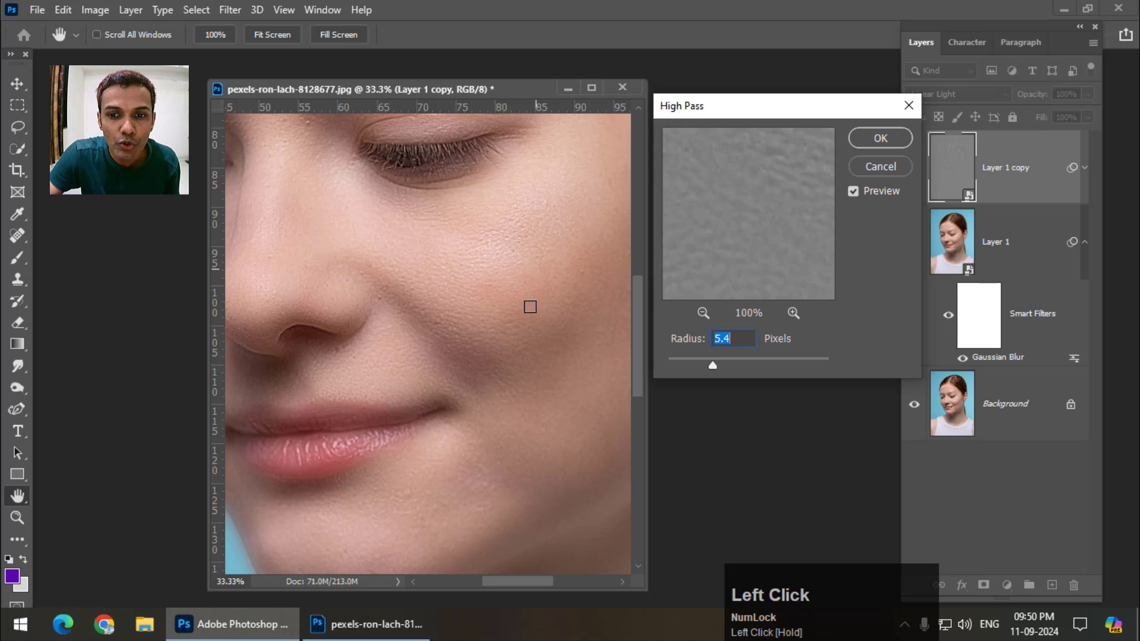
pyautogui.click(865, 140)
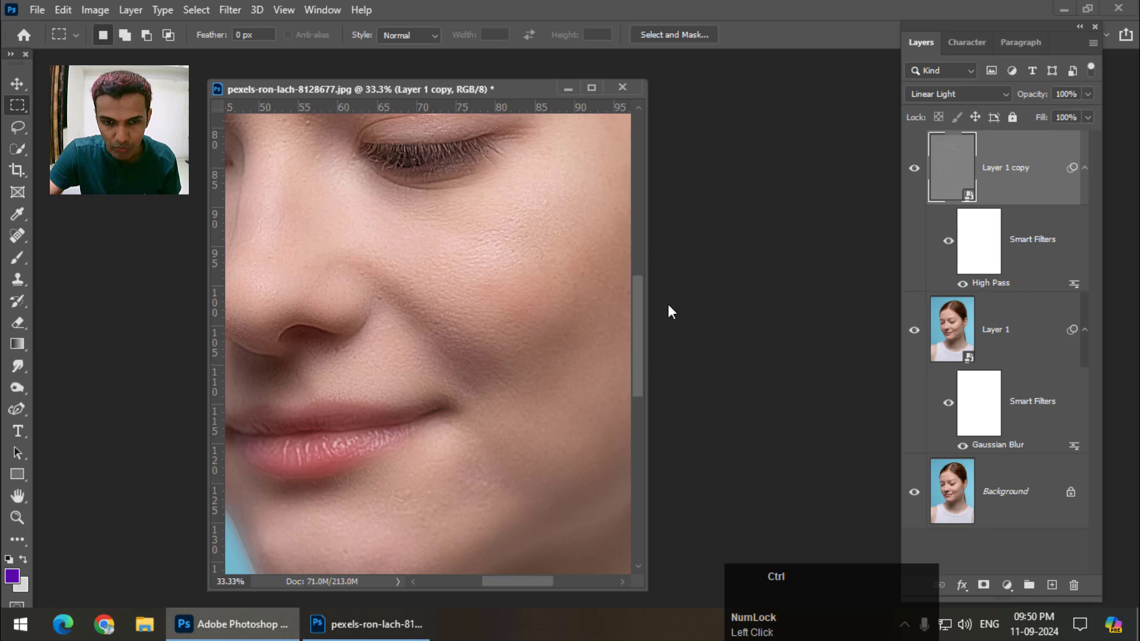
pyautogui.hotkey('ctrl', '-')
pyautogui.hotkey('ctrl', '-')
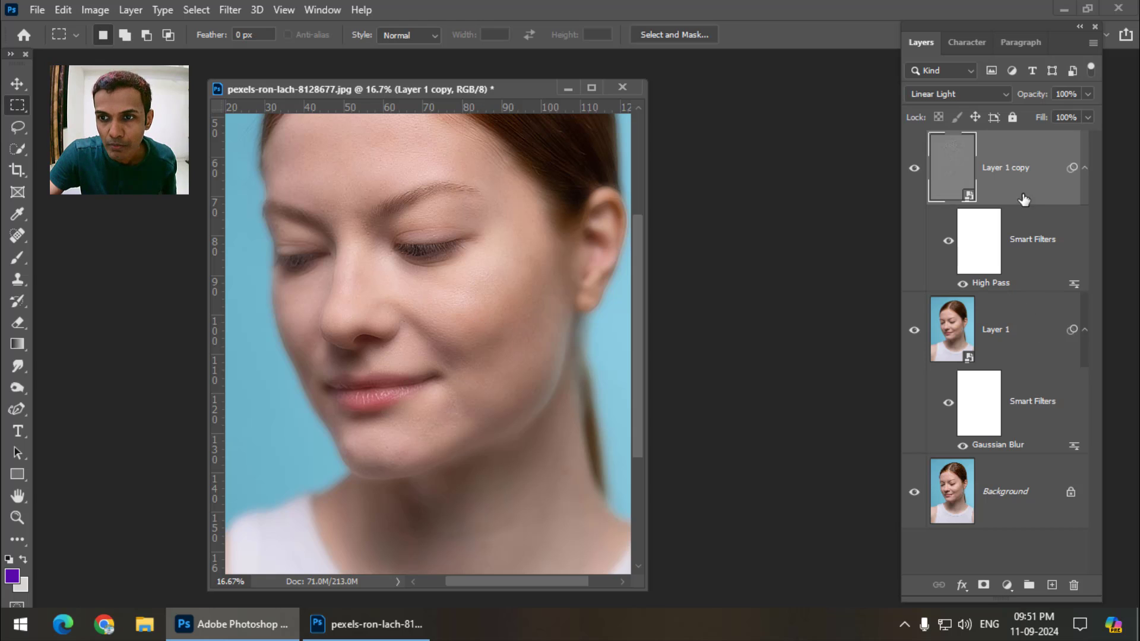
# - Group Layer 1 copy and Layer 1 together and check the contents of the new group
pyautogui.press('ctrl')
pyautogui.keyDown('ctrl'); pyautogui.click(1032, 344); pyautogui.keyUp('ctrl')
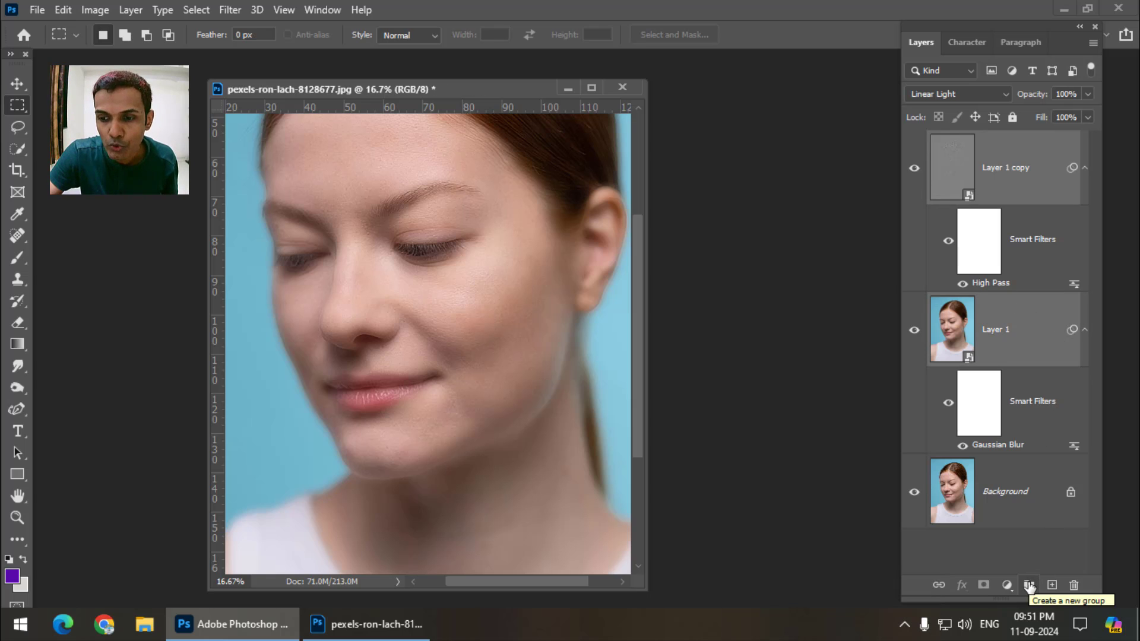
pyautogui.click(1030, 586)
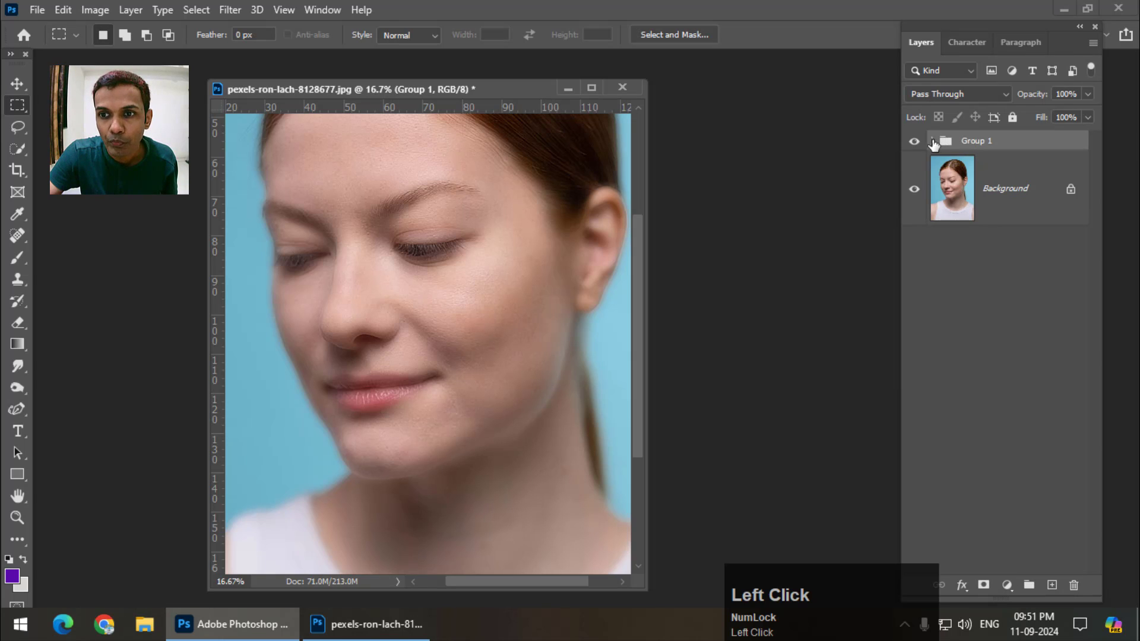
pyautogui.click(933, 142)
pyautogui.click(933, 142)
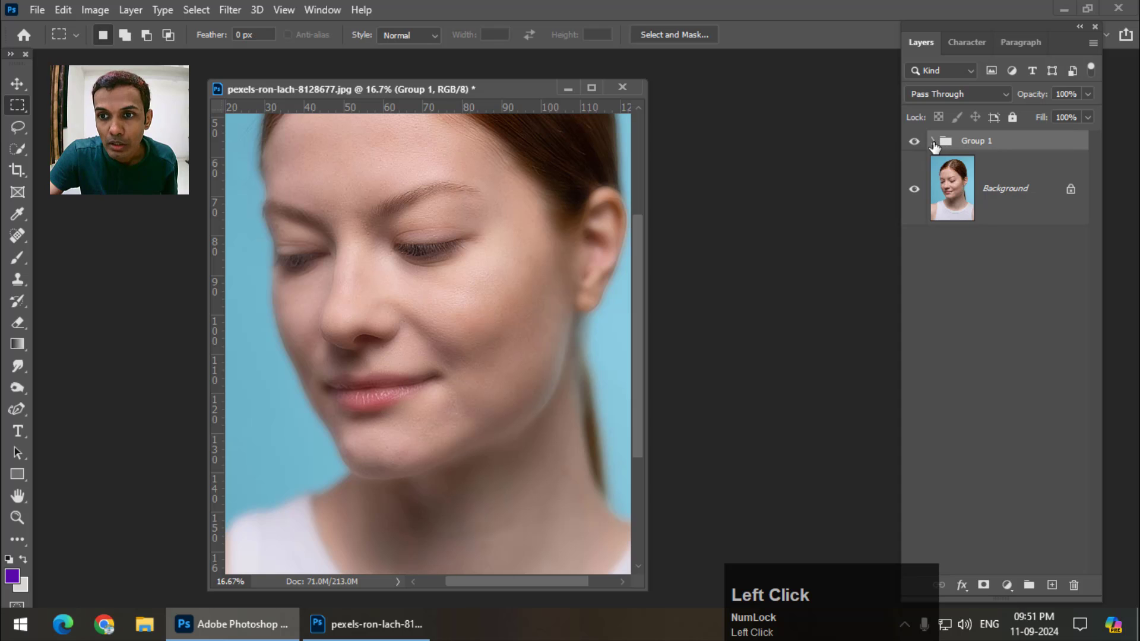
pyautogui.click(933, 142)
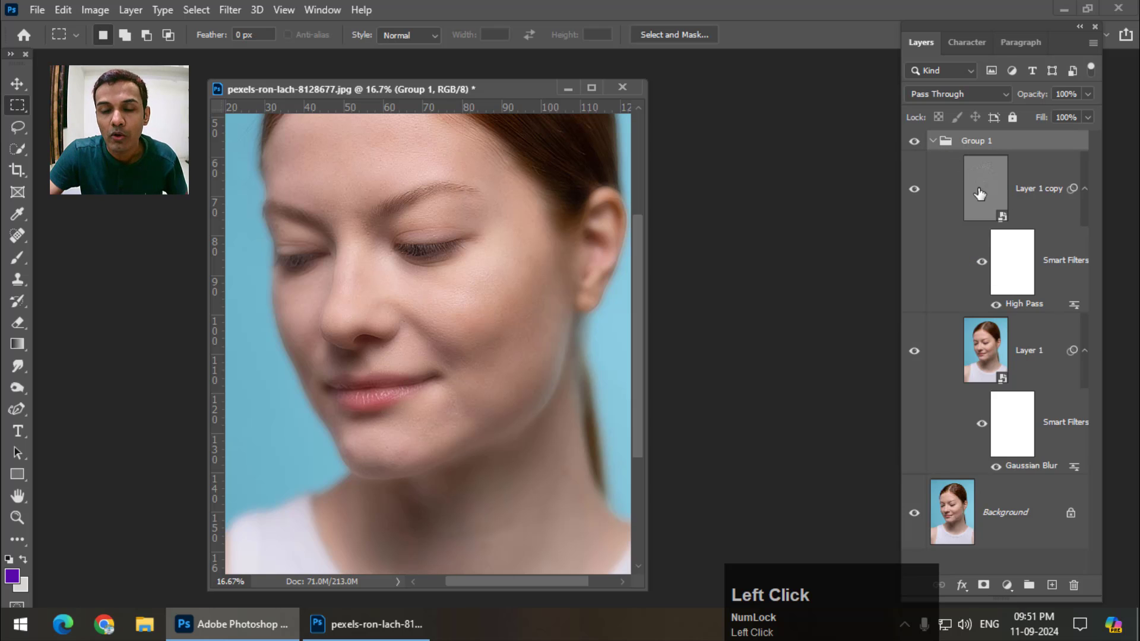
pyautogui.click(932, 141)
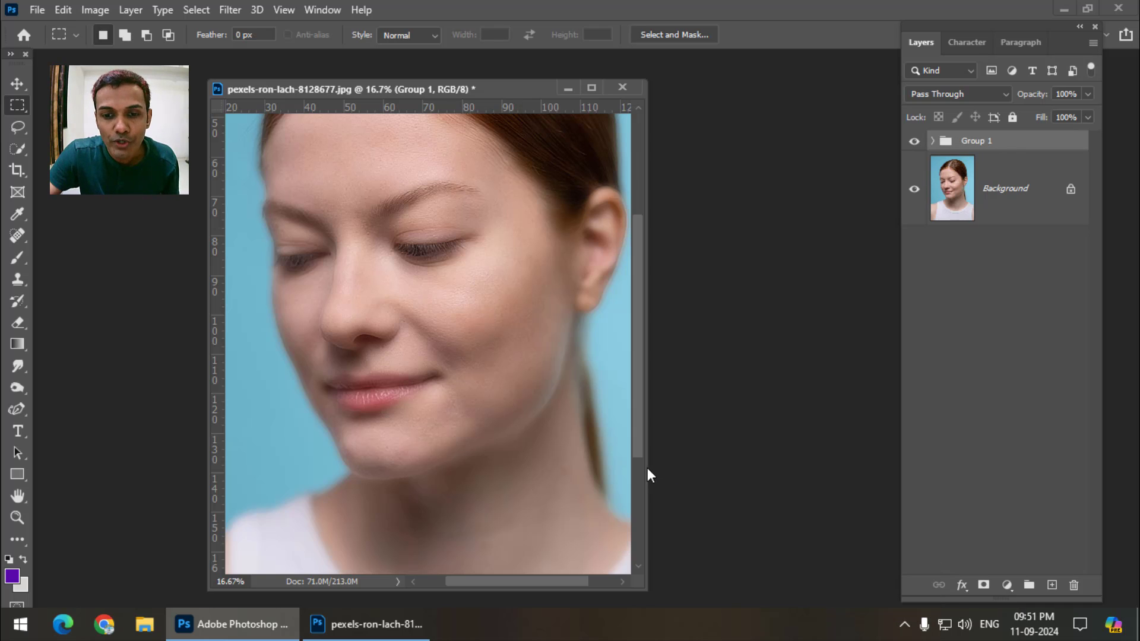
# - Try a white layer mask filled with black on Group 1 and delete that mask
pyautogui.moveTo(647, 475); pyautogui.dragTo(683, 469)
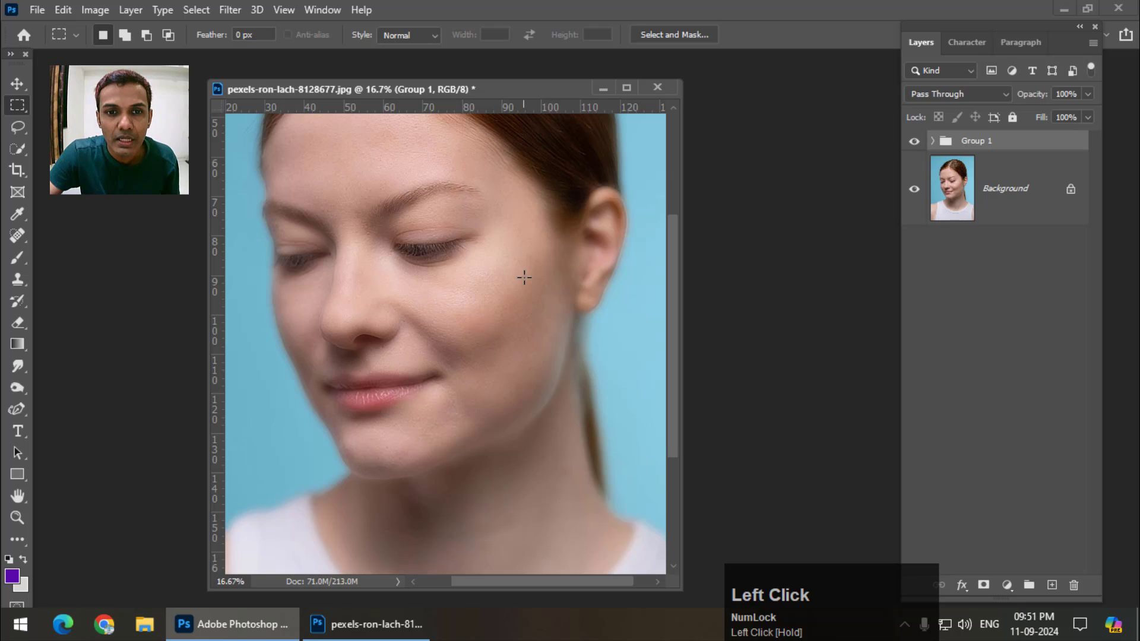
pyautogui.scroll(1, 580, 261)
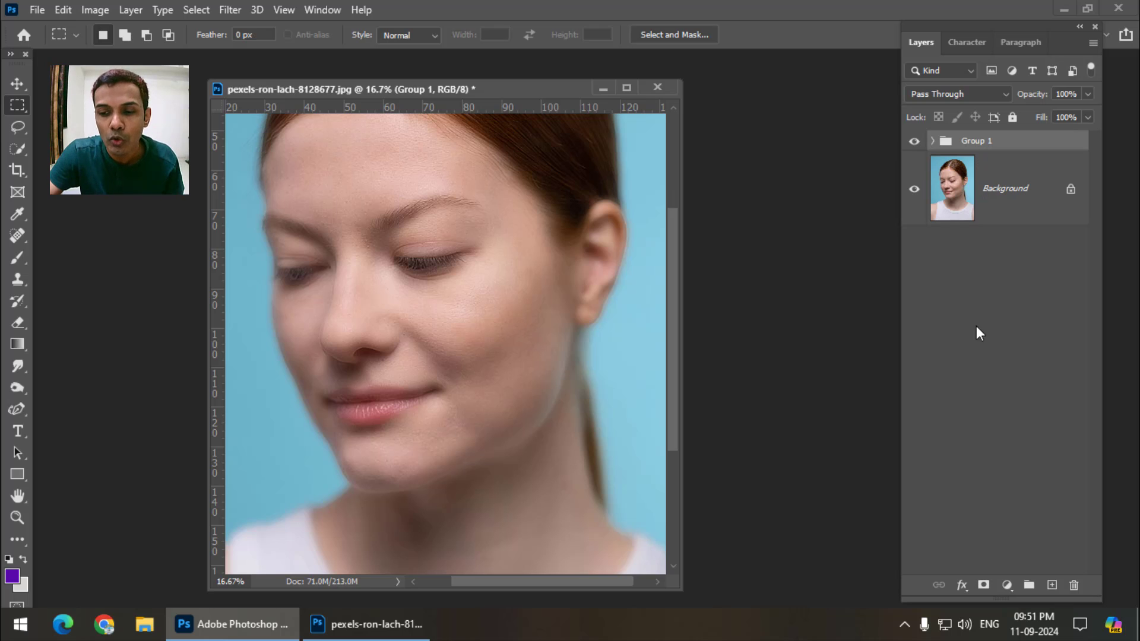
pyautogui.click(984, 585)
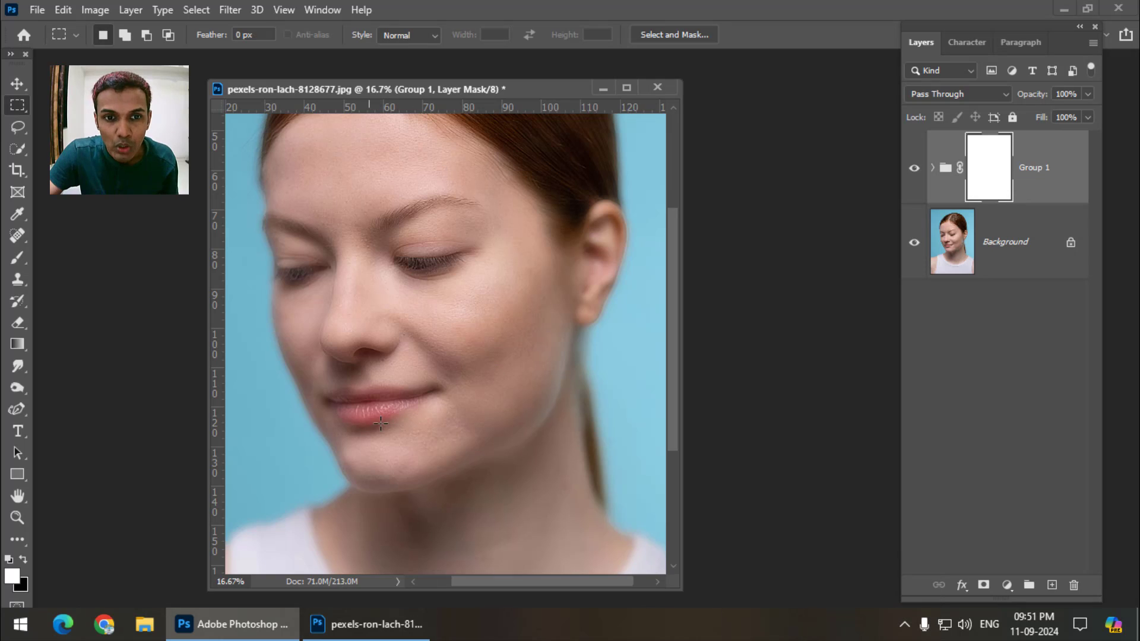
pyautogui.moveTo(676, 578); pyautogui.dragTo(702, 604)
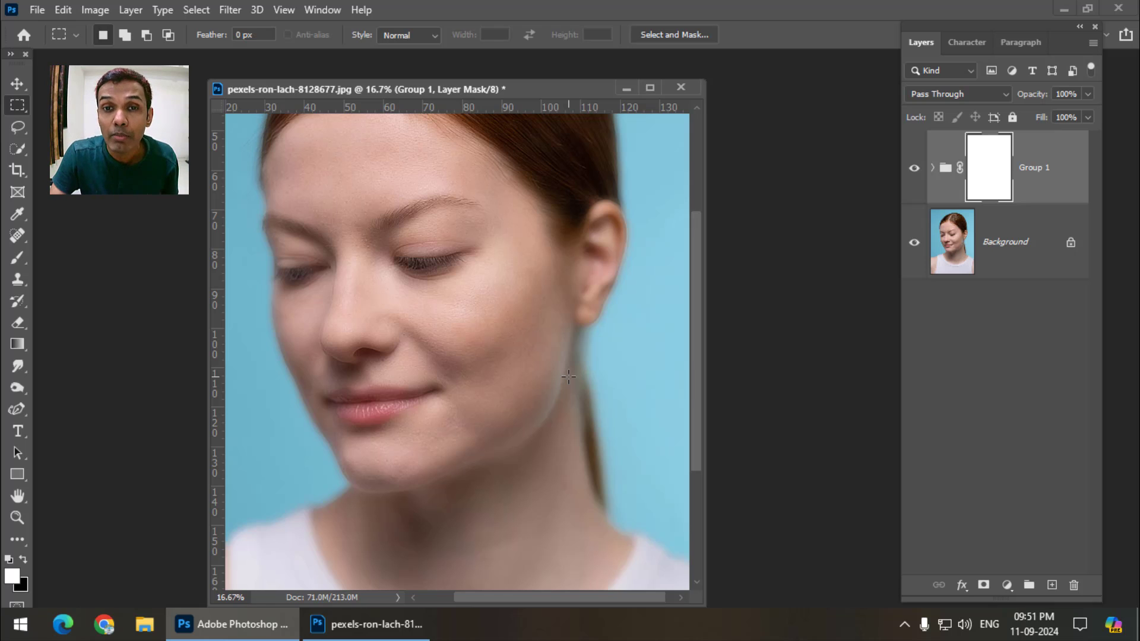
pyautogui.hotkey('ctrl', 'BackSpace')
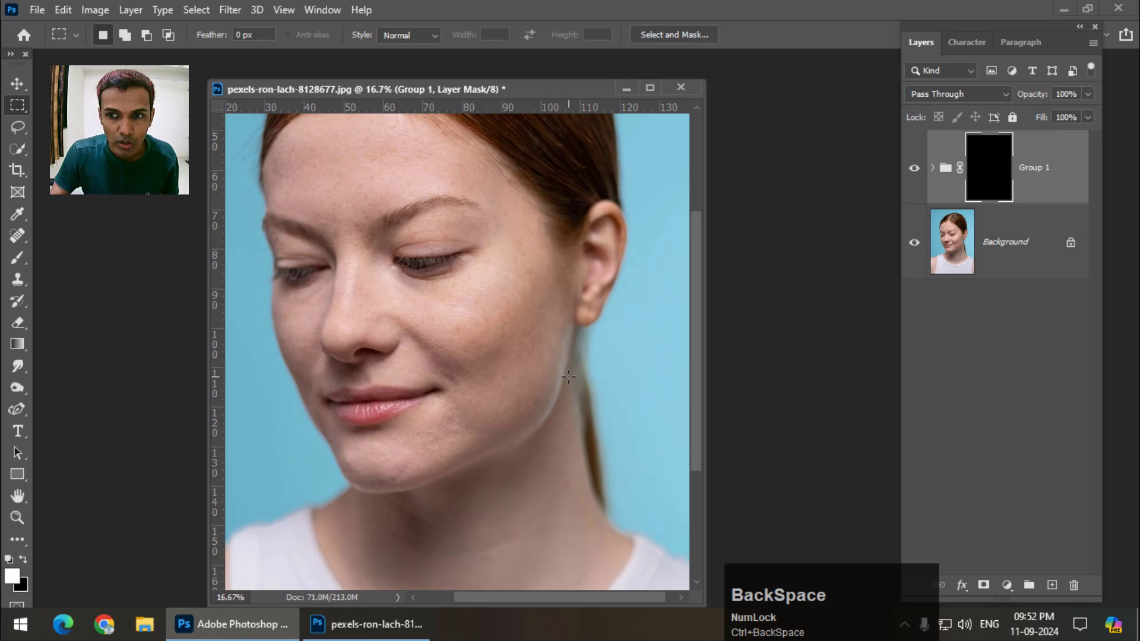
pyautogui.rightClick(983, 184)
pyautogui.click(995, 216)
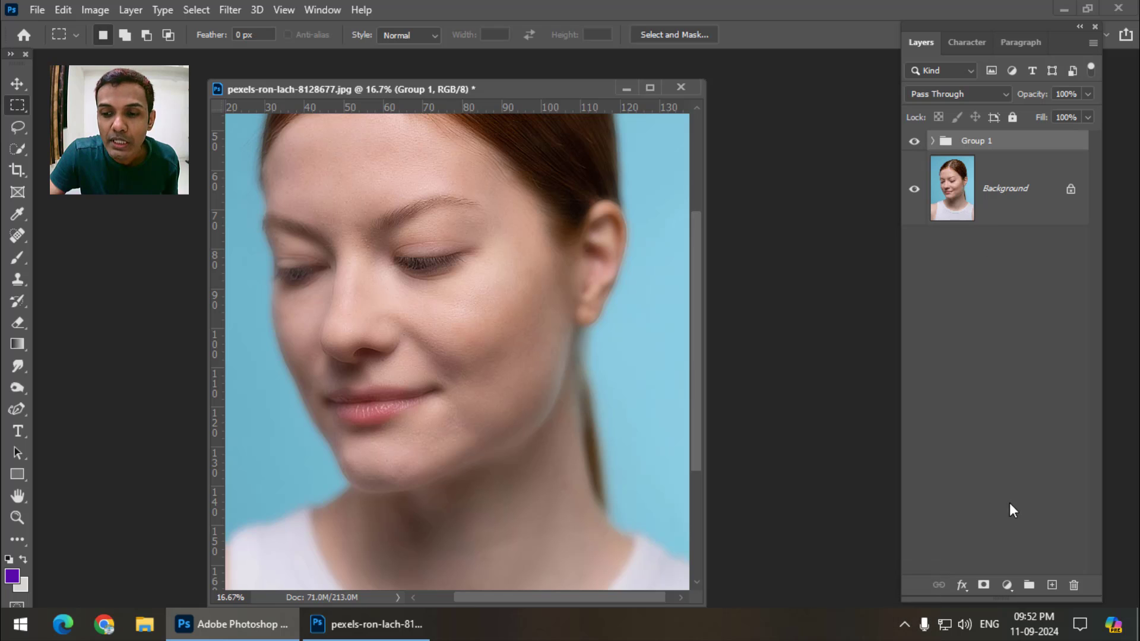
# - Add a black, hide-all layer mask directly to Group 1
pyautogui.keyDown('alt'); pyautogui.click(984, 586); pyautogui.keyUp('alt')
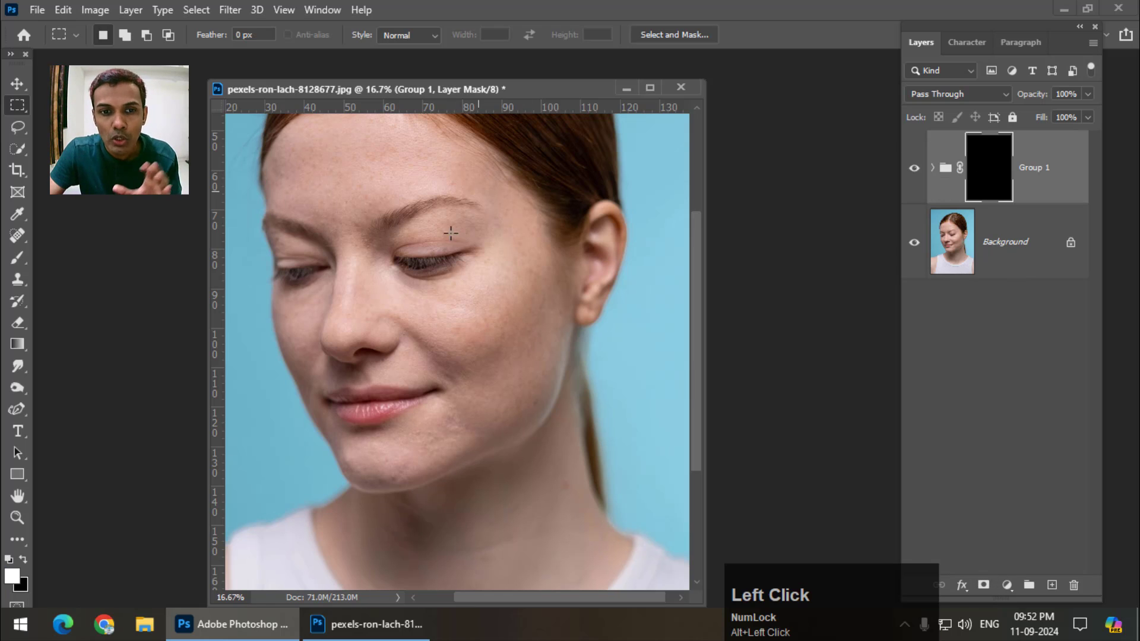
pyautogui.moveTo(705, 326); pyautogui.dragTo(764, 326)
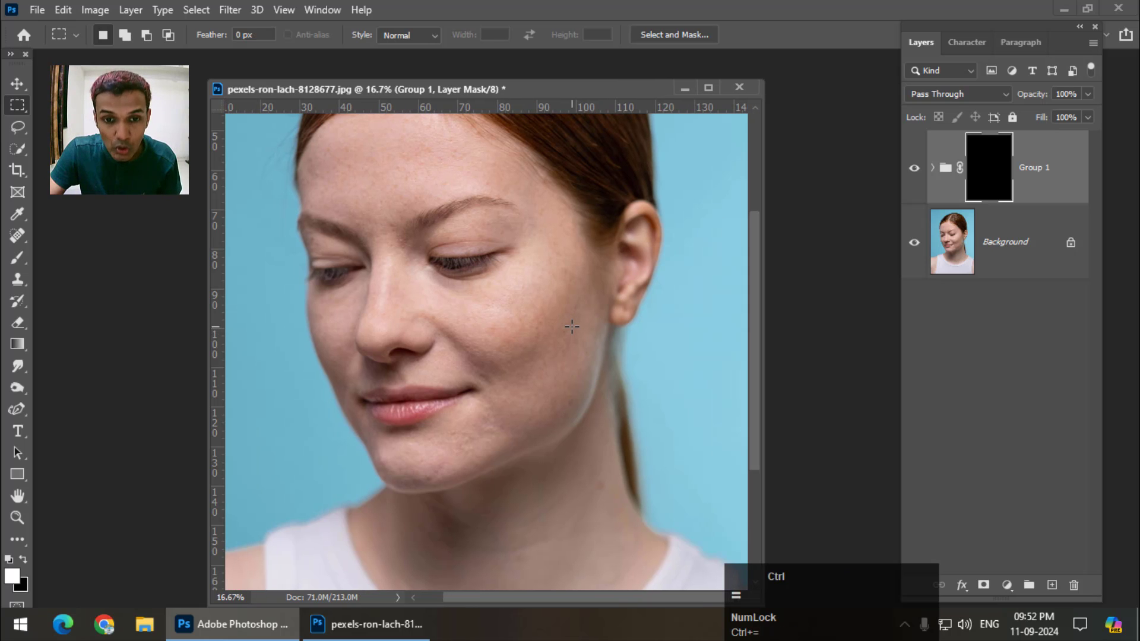
pyautogui.hotkey('ctrl', '=')
pyautogui.scroll(2, 572, 324)
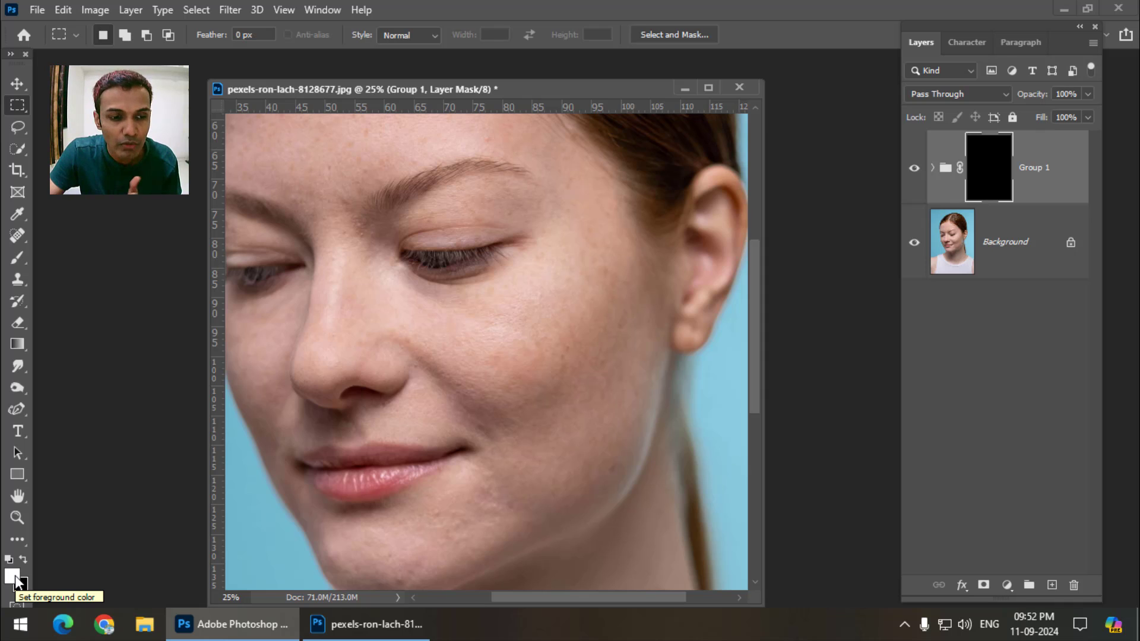
# - Activate the Brush tool with the Soft Round preset and set its size to 400 px
pyautogui.rightClick(17, 257)
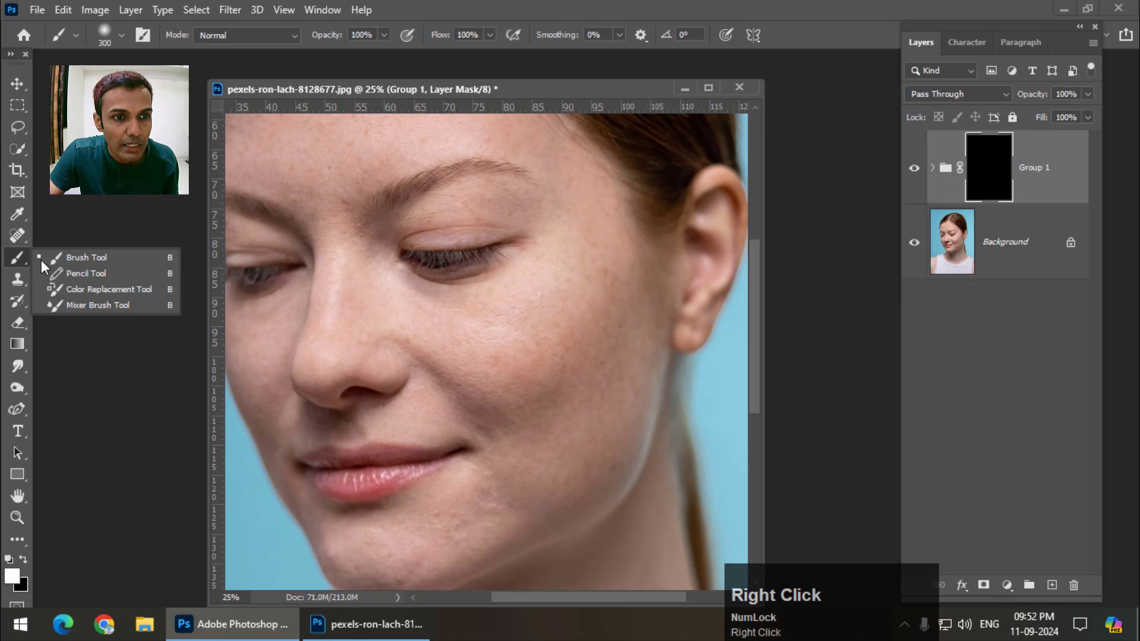
pyautogui.click(55, 257)
pyautogui.rightClick(493, 260)
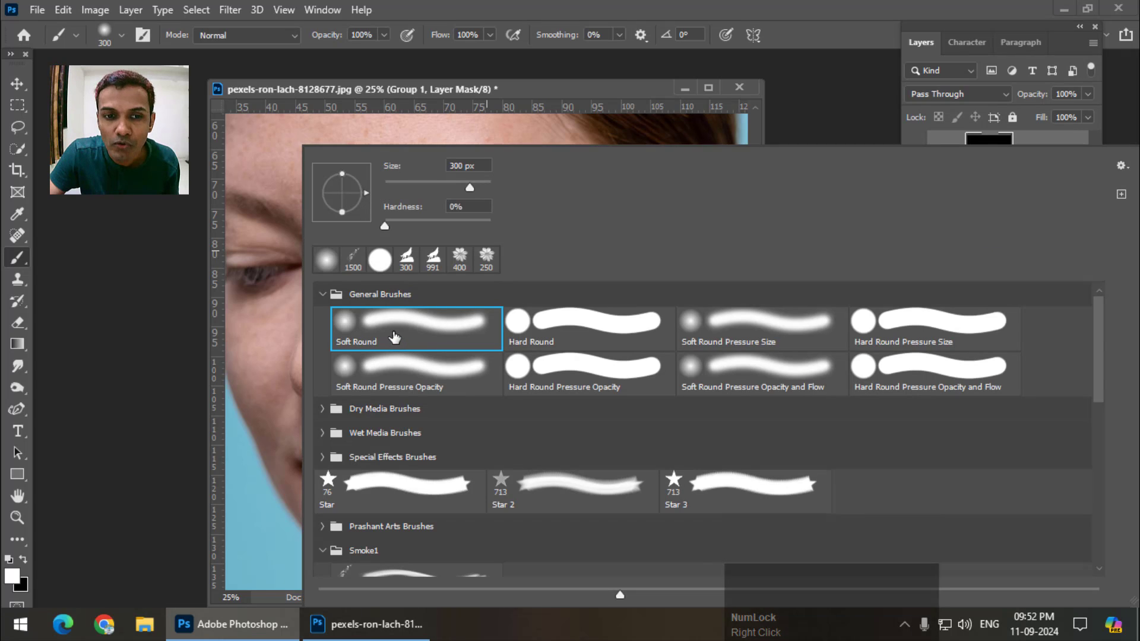
pyautogui.click(394, 336)
pyautogui.click(418, 86)
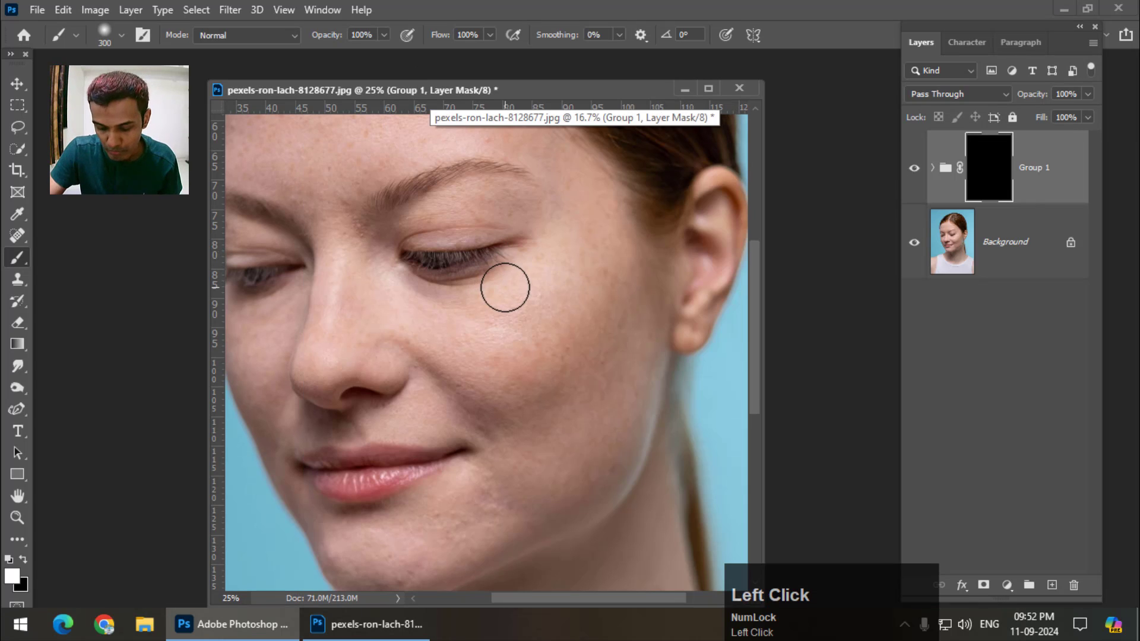
pyautogui.press(']')
pyautogui.press(']')
pyautogui.press('[')
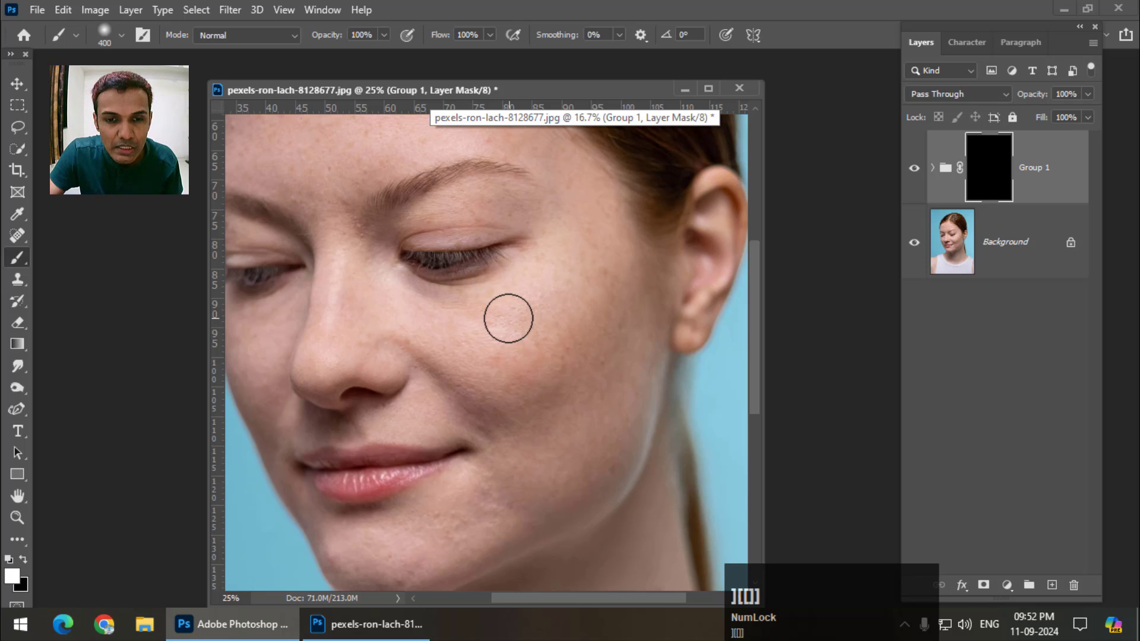
pyautogui.press(']')
pyautogui.press(']')
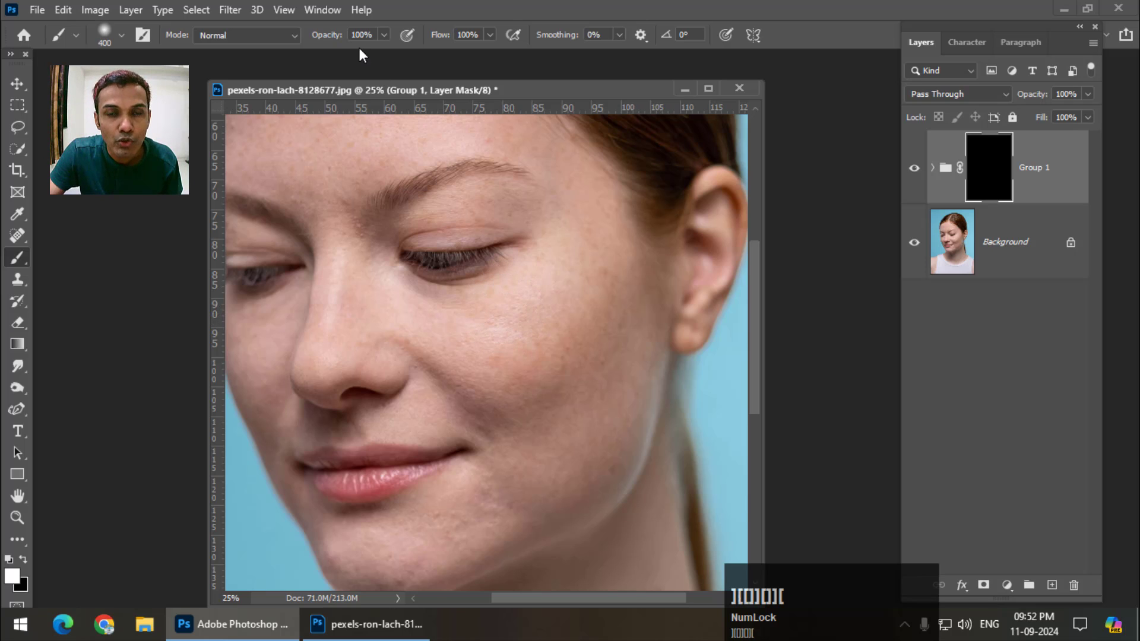
# - Paint white on Group 1's mask over the near cheek below the eye
pyautogui.moveTo(511, 333)
pyautogui.mouseDown()
pyautogui.moveTo(514, 414)
pyautogui.moveTo(551, 438)
pyautogui.moveTo(587, 322)
pyautogui.moveTo(574, 262)
pyautogui.moveTo(532, 352)
pyautogui.moveTo(542, 321)
pyautogui.mouseUp()
pyautogui.hotkey('ctrl', '=')
pyautogui.moveTo(446, 302)
pyautogui.mouseDown()
pyautogui.moveTo(510, 330)
pyautogui.moveTo(612, 237)
pyautogui.moveTo(640, 349)
pyautogui.moveTo(614, 305)
pyautogui.mouseUp()
pyautogui.scroll(-2, 613, 305)
# - Paint the mask white over the lower cheek, the area beside the mouth and the chin, starting with a 250 px brush
pyautogui.press('[')
pyautogui.press('[')
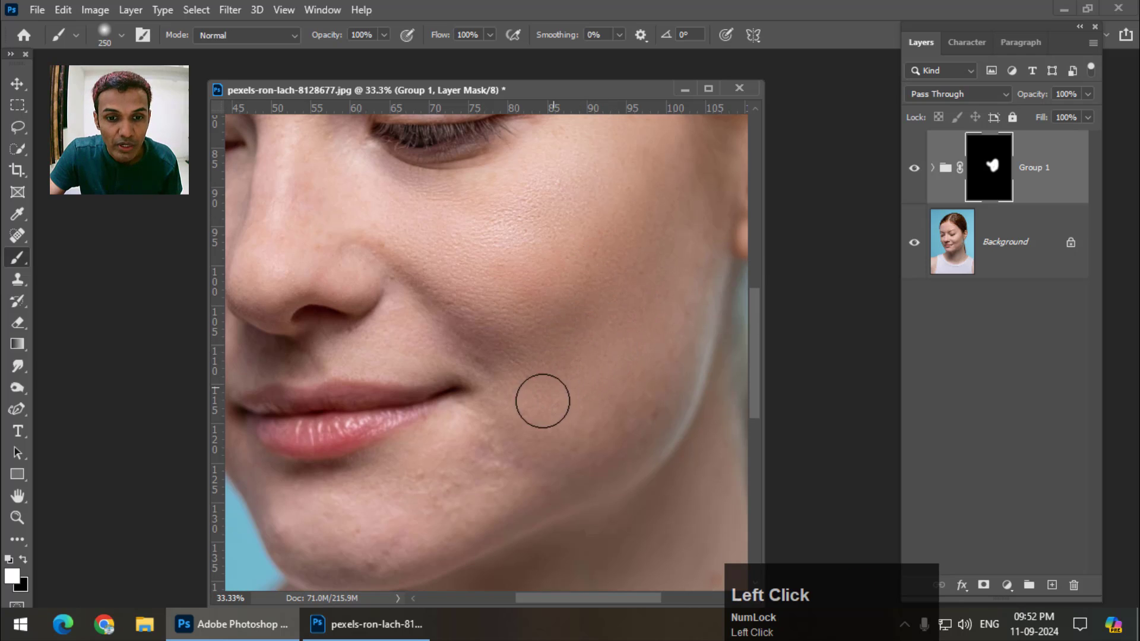
pyautogui.moveTo(542, 399)
pyautogui.mouseDown()
pyautogui.moveTo(364, 489)
pyautogui.moveTo(535, 398)
pyautogui.moveTo(495, 436)
pyautogui.mouseUp()
pyautogui.press(']')
pyautogui.moveTo(400, 517)
pyautogui.mouseDown()
pyautogui.moveTo(546, 473)
pyautogui.moveTo(667, 387)
pyautogui.moveTo(687, 357)
pyautogui.moveTo(577, 462)
pyautogui.moveTo(518, 335)
pyautogui.mouseUp()
# - Paint the mask white over the skin above the lips, the smile line and the nose with a smaller brush
pyautogui.scroll(1, 515, 330)
pyautogui.scroll(1, 516, 330)
pyautogui.press('[')
pyautogui.press('[')
pyautogui.moveTo(356, 375)
pyautogui.mouseDown()
pyautogui.moveTo(437, 395)
pyautogui.moveTo(435, 366)
pyautogui.moveTo(405, 341)
pyautogui.moveTo(391, 347)
pyautogui.moveTo(455, 326)
pyautogui.mouseUp()
pyautogui.press('[')
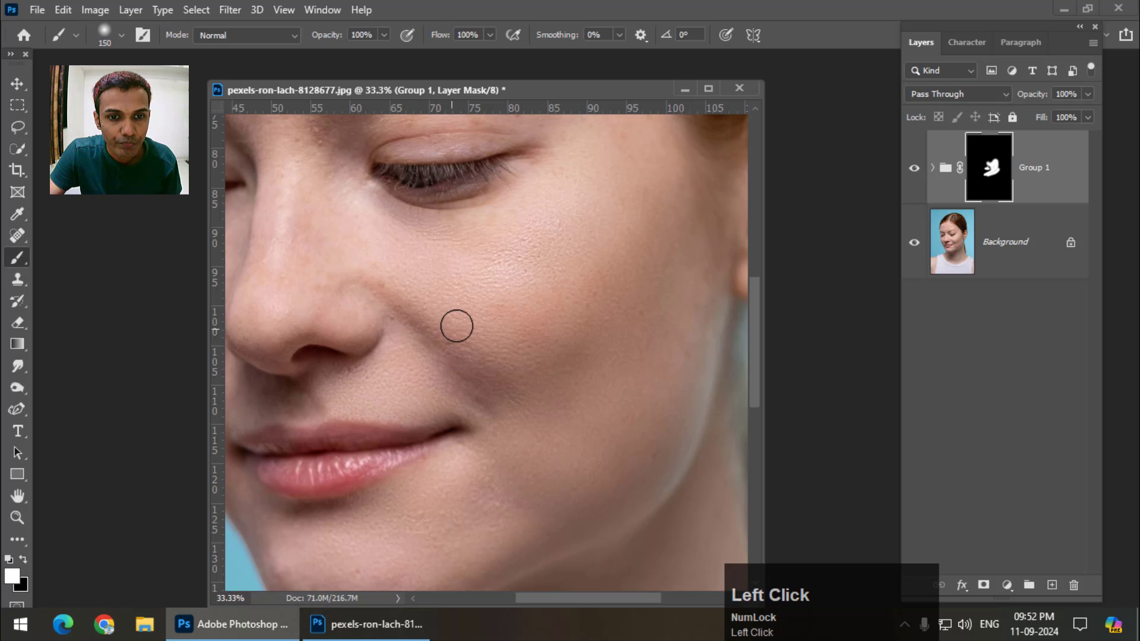
pyautogui.scroll(1, 458, 325)
pyautogui.moveTo(283, 220)
pyautogui.mouseDown()
pyautogui.moveTo(265, 272)
pyautogui.moveTo(259, 340)
pyautogui.moveTo(276, 347)
pyautogui.moveTo(297, 264)
pyautogui.moveTo(331, 352)
pyautogui.mouseUp()
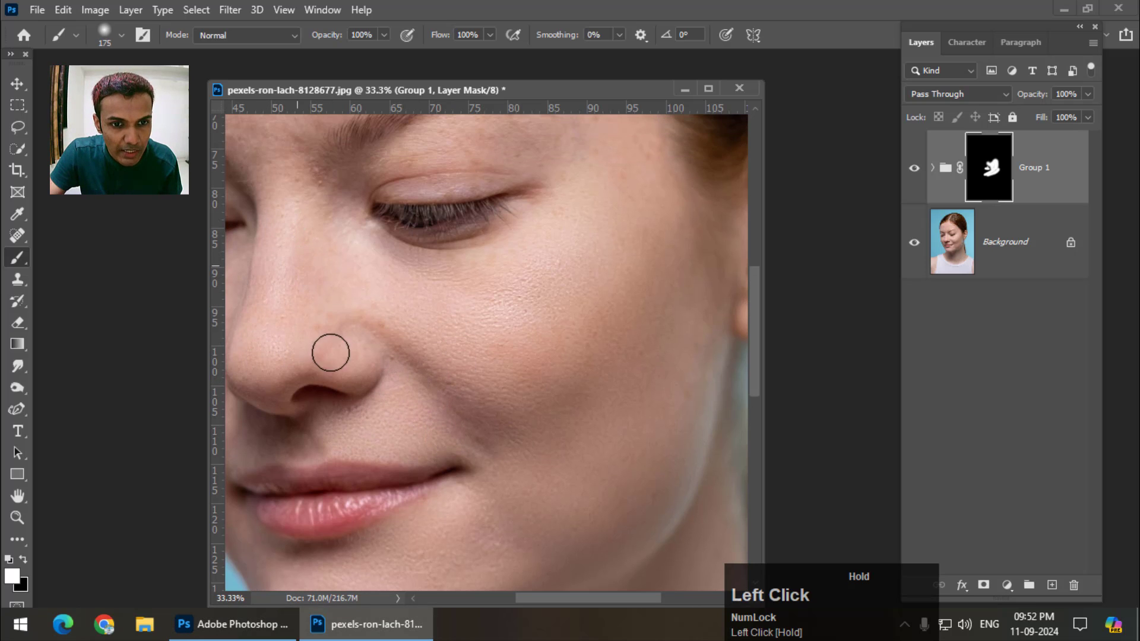
# - Paint the mask white around the near eye, covering the skin below the eyebrow and under the lashes
pyautogui.scroll(2, 409, 261)
pyautogui.press(']')
pyautogui.moveTo(415, 257)
pyautogui.mouseDown()
pyautogui.moveTo(416, 234)
pyautogui.moveTo(494, 215)
pyautogui.moveTo(609, 223)
pyautogui.moveTo(512, 236)
pyautogui.moveTo(542, 295)
pyautogui.mouseUp()
pyautogui.press('[')
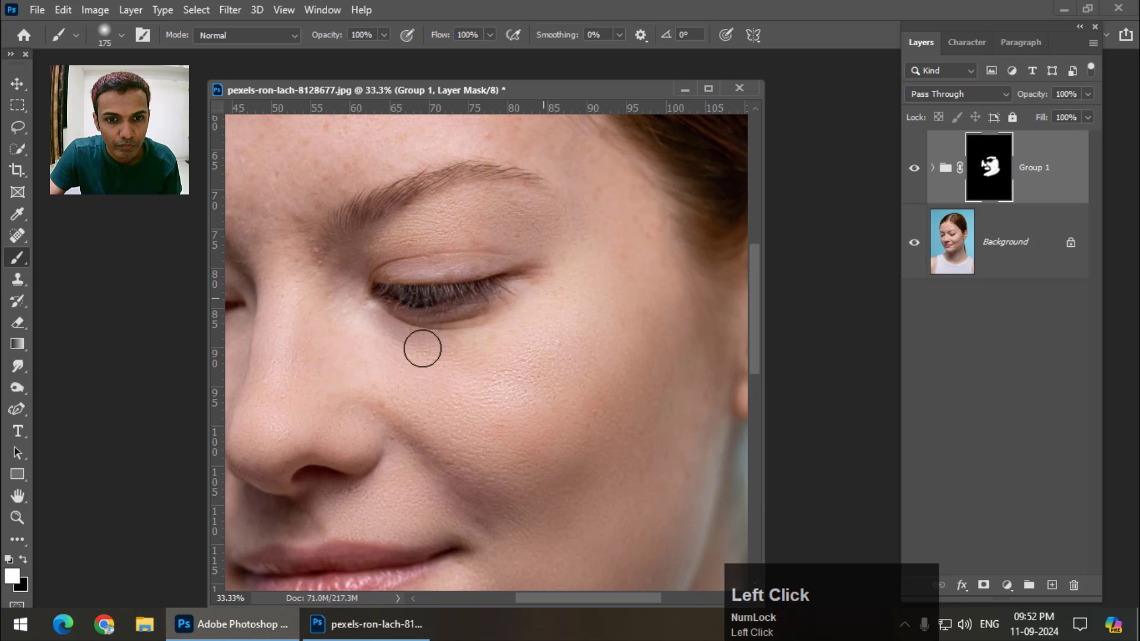
pyautogui.moveTo(422, 343)
pyautogui.mouseDown()
pyautogui.moveTo(355, 319)
pyautogui.moveTo(336, 285)
pyautogui.mouseUp()
# - Paint the mask white over the forehead above the near eyebrow with an enlarged brush
pyautogui.scroll(2, 336, 282)
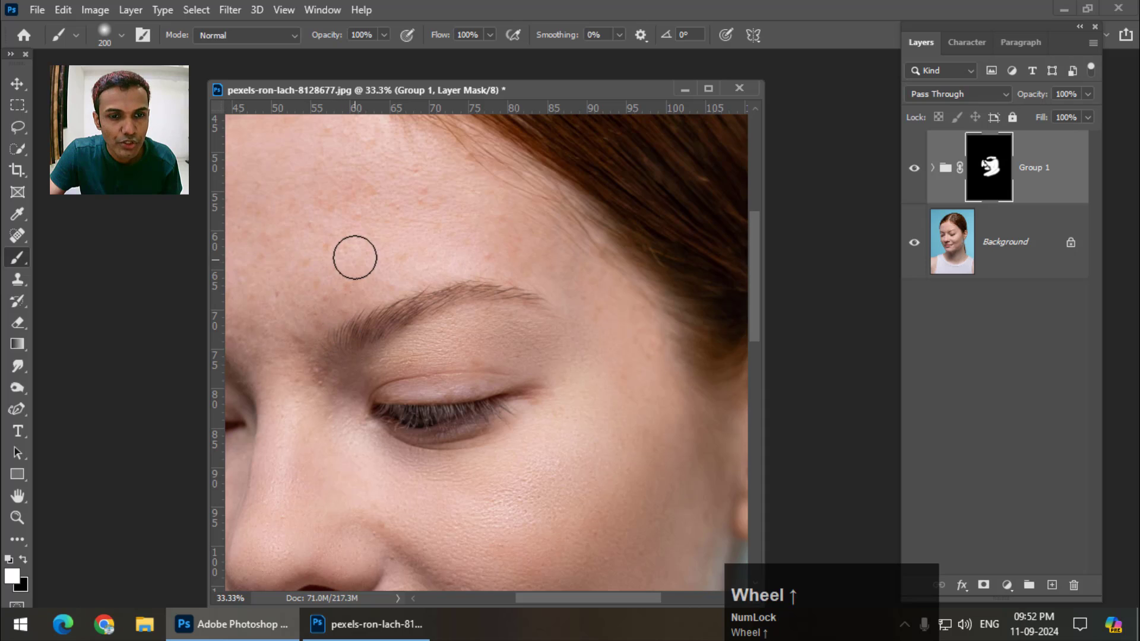
pyautogui.press(']')
pyautogui.press(']')
pyautogui.press(']')
pyautogui.moveTo(472, 211)
pyautogui.mouseDown()
pyautogui.moveTo(454, 191)
pyautogui.moveTo(326, 204)
pyautogui.moveTo(316, 262)
pyautogui.moveTo(467, 232)
pyautogui.moveTo(298, 293)
pyautogui.moveTo(255, 351)
pyautogui.moveTo(274, 246)
pyautogui.moveTo(299, 374)
pyautogui.moveTo(252, 330)
pyautogui.moveTo(273, 226)
pyautogui.moveTo(438, 191)
pyautogui.moveTo(551, 254)
pyautogui.moveTo(620, 345)
pyautogui.moveTo(472, 327)
pyautogui.moveTo(530, 342)
pyautogui.moveTo(491, 393)
pyautogui.moveTo(501, 380)
pyautogui.moveTo(404, 393)
pyautogui.mouseUp()
# - Refine the mask with white strokes close beneath the near eye using a 125 px brush
pyautogui.press('[')
pyautogui.scroll(-2, 486, 377)
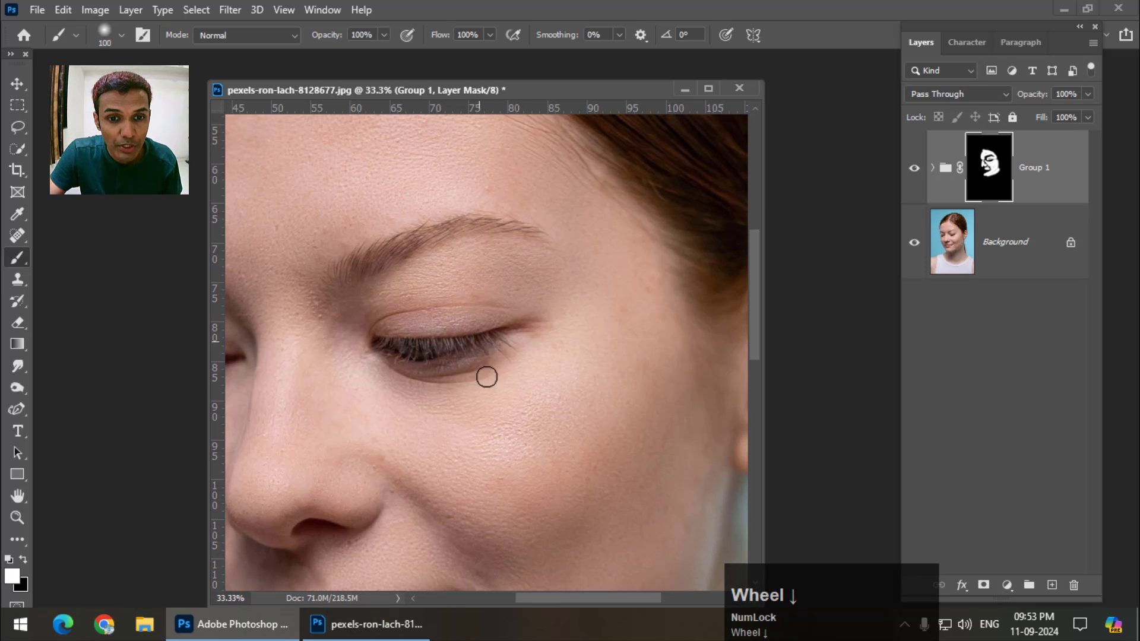
pyautogui.press(']')
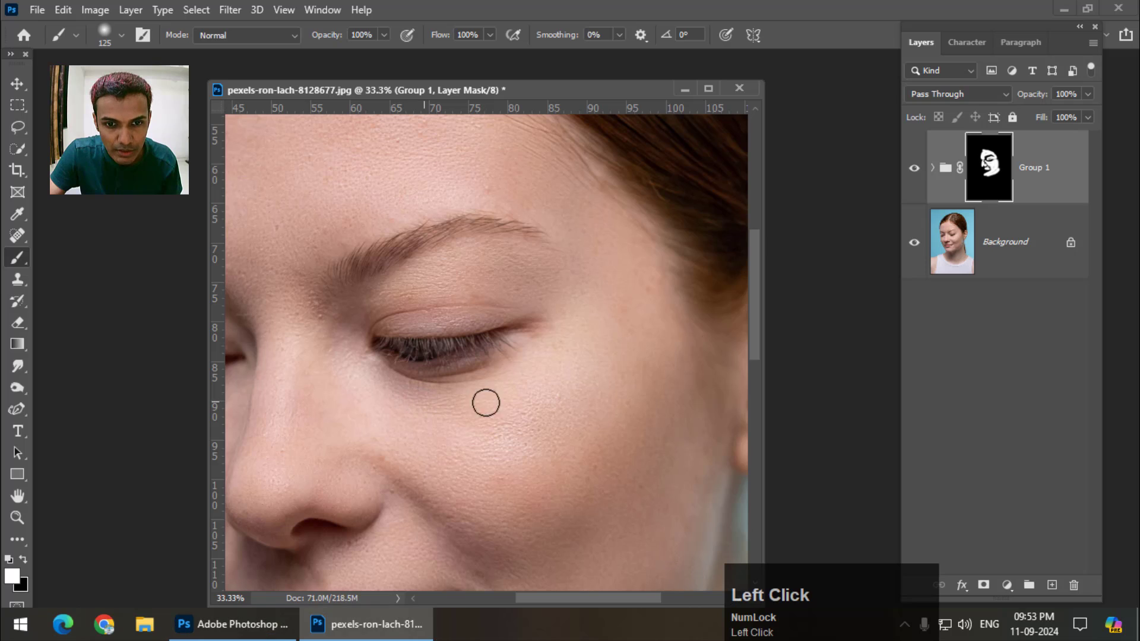
pyautogui.moveTo(486, 402)
pyautogui.mouseDown()
pyautogui.moveTo(544, 375)
pyautogui.moveTo(531, 338)
pyautogui.mouseUp()
# - Paint the mask white over the outer cheek, temple and jaw area, enlarging the brush to 250 px
pyautogui.scroll(-2, 531, 340)
pyautogui.press(']')
pyautogui.press(']')
pyautogui.press(']')
pyautogui.scroll(-2, 570, 323)
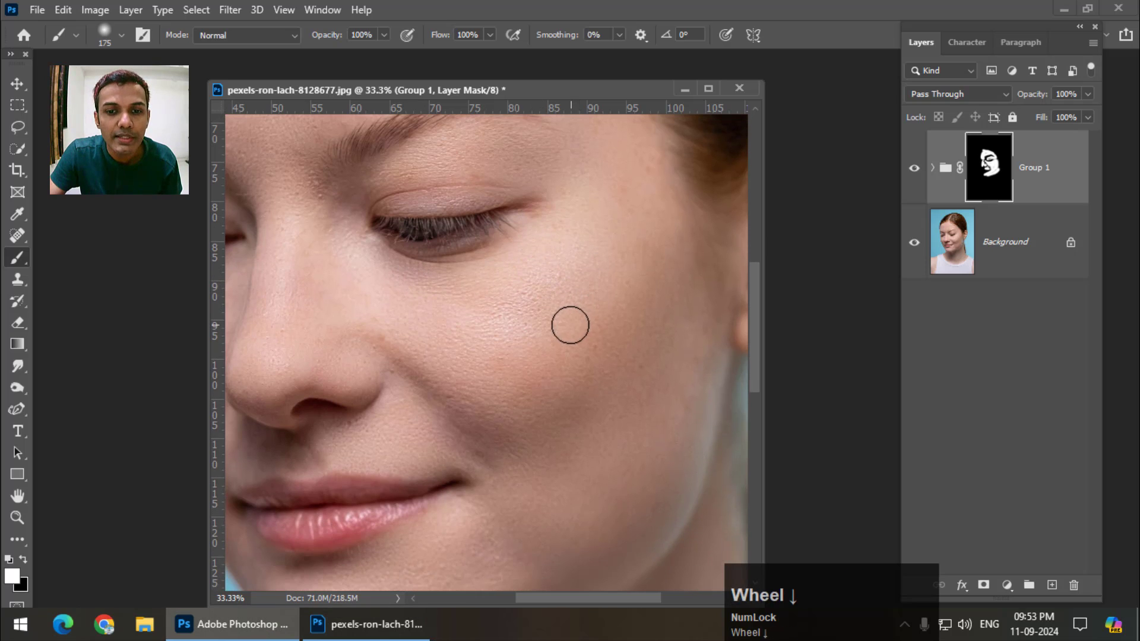
pyautogui.moveTo(595, 368); pyautogui.dragTo(633, 209)
pyautogui.scroll(-2, 618, 280)
pyautogui.press(']')
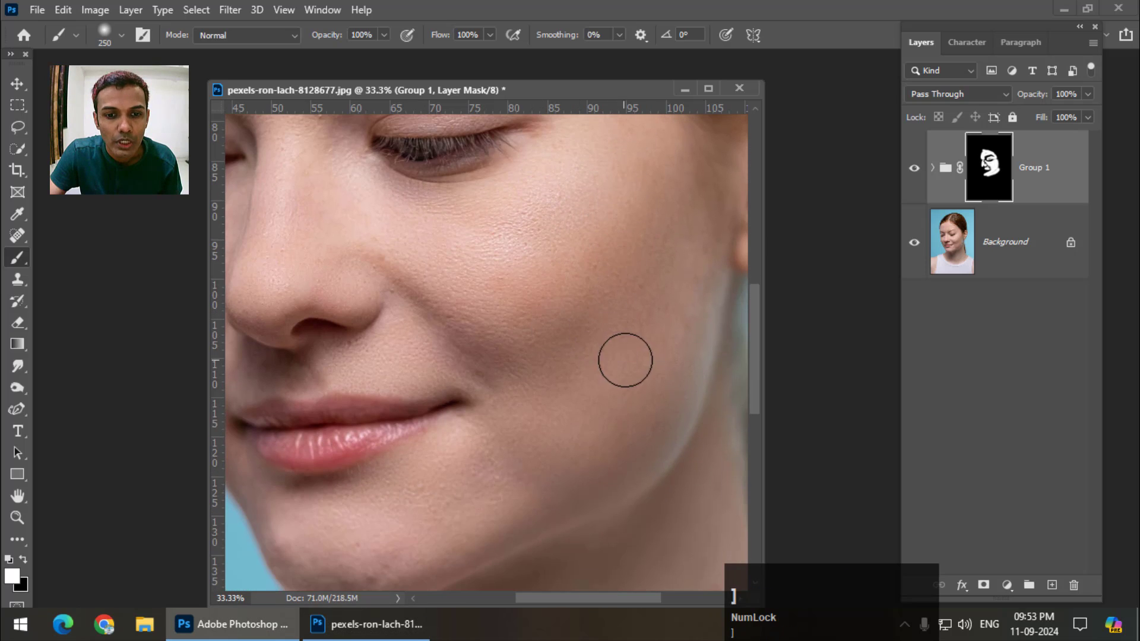
pyautogui.moveTo(502, 450)
pyautogui.mouseDown()
pyautogui.moveTo(301, 521)
pyautogui.moveTo(390, 460)
pyautogui.mouseUp()
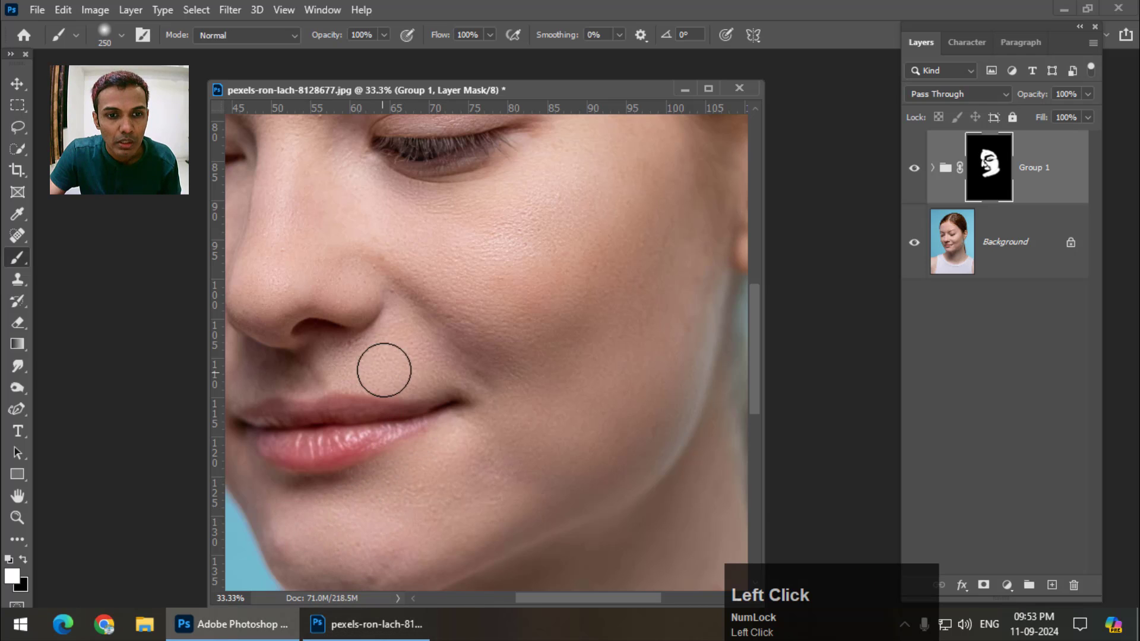
# - Paint the mask white over the far cheek with a 200 px brush and over the far eyelid with a smaller one
pyautogui.press('space')
pyautogui.moveTo(382, 368); pyautogui.dragTo(521, 438)
pyautogui.press('[')
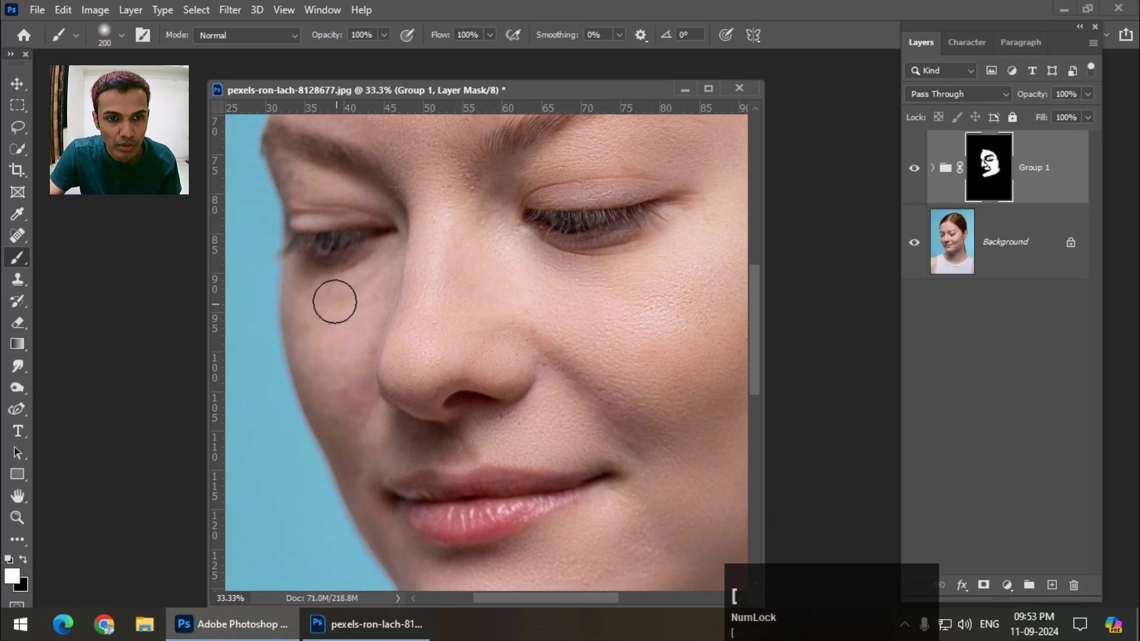
pyautogui.moveTo(333, 300)
pyautogui.mouseDown()
pyautogui.moveTo(329, 385)
pyautogui.moveTo(368, 273)
pyautogui.moveTo(363, 323)
pyautogui.mouseUp()
pyautogui.scroll(2, 386, 297)
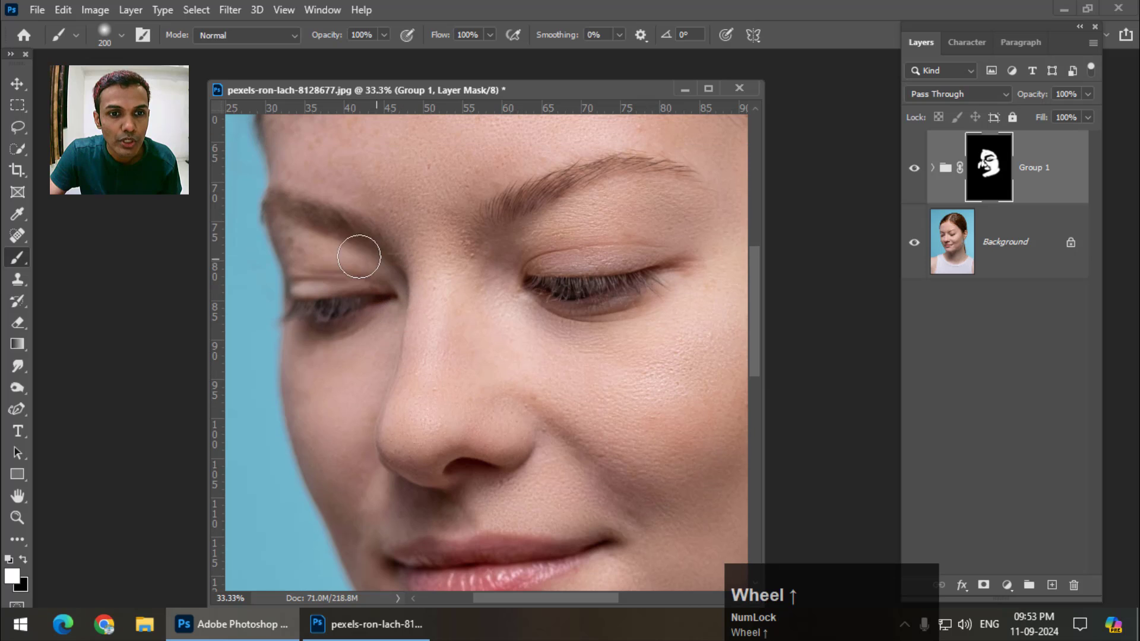
pyautogui.press('[')
pyautogui.press('[')
pyautogui.click(306, 252)
pyautogui.moveTo(306, 252); pyautogui.dragTo(393, 271)
# - Paint the mask white over the far side of the forehead with a 250 px brush
pyautogui.scroll(2, 393, 271)
pyautogui.press(']')
pyautogui.press(']')
pyautogui.scroll(2, 369, 232)
pyautogui.click(350, 181)
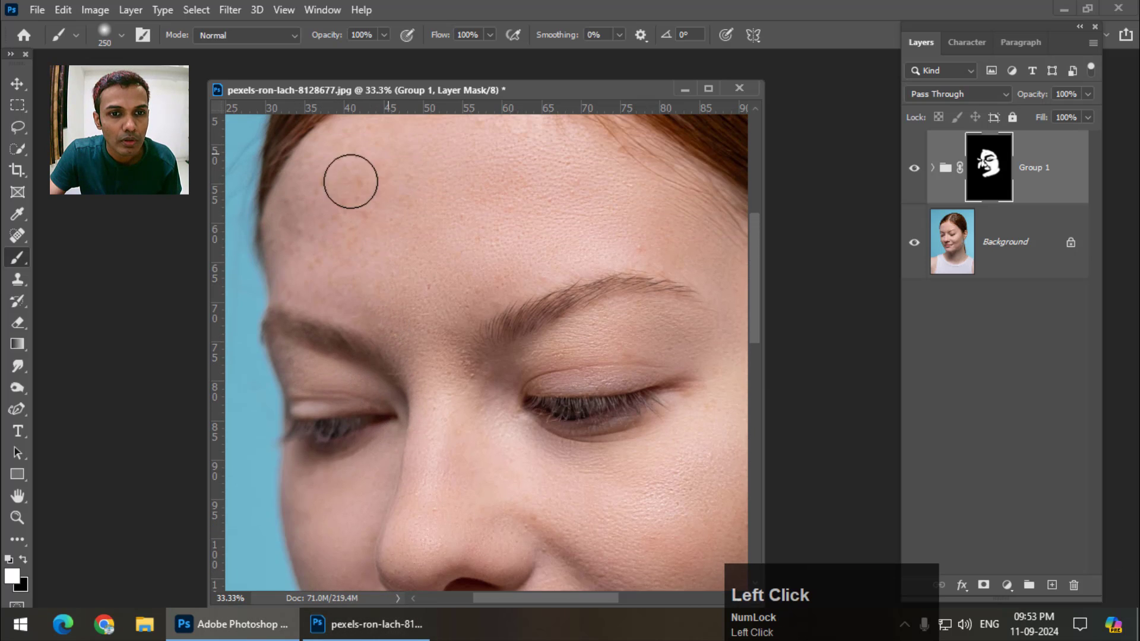
pyautogui.moveTo(351, 182)
pyautogui.mouseDown()
pyautogui.moveTo(296, 263)
pyautogui.moveTo(417, 205)
pyautogui.moveTo(341, 240)
pyautogui.moveTo(341, 166)
pyautogui.moveTo(385, 160)
pyautogui.moveTo(398, 201)
pyautogui.moveTo(388, 209)
pyautogui.moveTo(368, 191)
pyautogui.moveTo(472, 163)
pyautogui.moveTo(576, 222)
pyautogui.moveTo(401, 216)
pyautogui.mouseUp()
# - Paint the group mask white over the nose and the adjoining cheek crease, reducing the brush to 175 px for the crease
pyautogui.scroll(1, 398, 198)
pyautogui.scroll(-3, 402, 216)
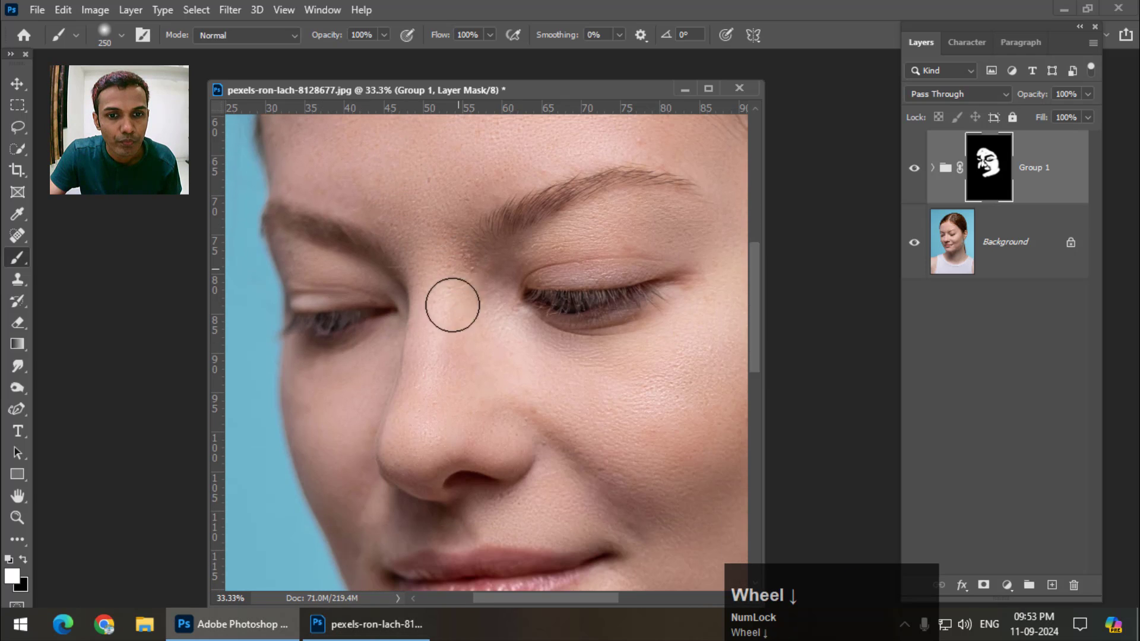
pyautogui.scroll(-2, 452, 304)
pyautogui.moveTo(461, 354)
pyautogui.mouseDown()
pyautogui.moveTo(419, 355)
pyautogui.moveTo(461, 354)
pyautogui.moveTo(514, 306)
pyautogui.moveTo(562, 415)
pyautogui.moveTo(483, 429)
pyautogui.moveTo(499, 438)
pyautogui.moveTo(550, 398)
pyautogui.moveTo(587, 414)
pyautogui.mouseUp()
pyautogui.press('[')
pyautogui.press('[')
pyautogui.click(565, 422)
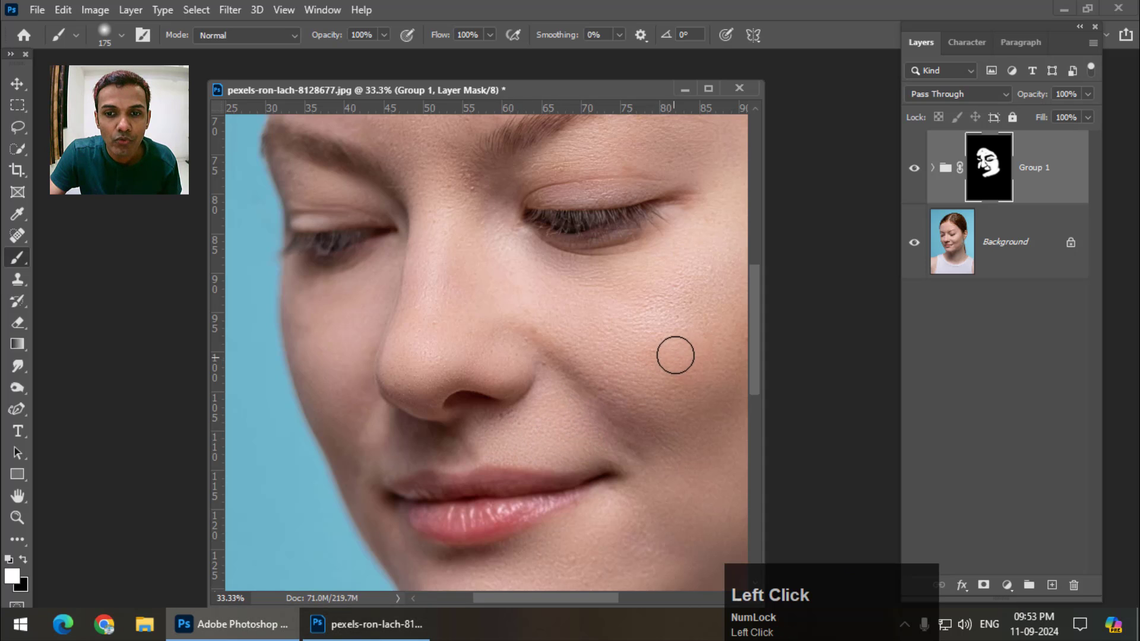
# - Paint the group mask white down the near temple and outer cheek in front of the ear with a 400 px brush
pyautogui.moveTo(671, 367); pyautogui.dragTo(504, 376)
pyautogui.press(']')
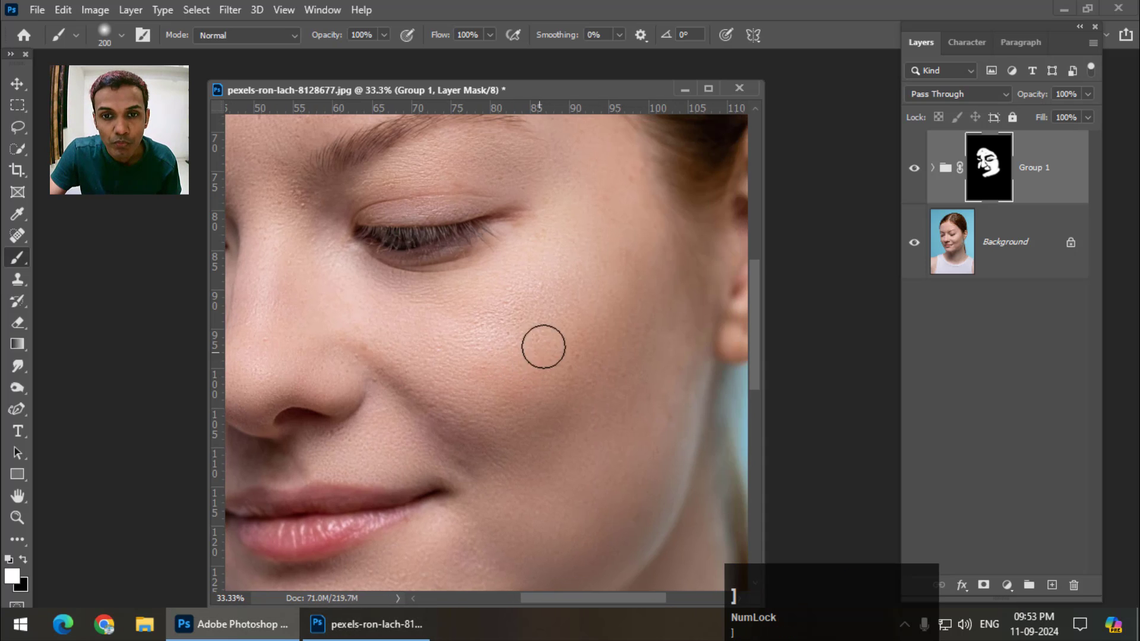
pyautogui.press(']')
pyautogui.press(']')
pyautogui.press(']')
pyautogui.moveTo(617, 213); pyautogui.dragTo(630, 377)
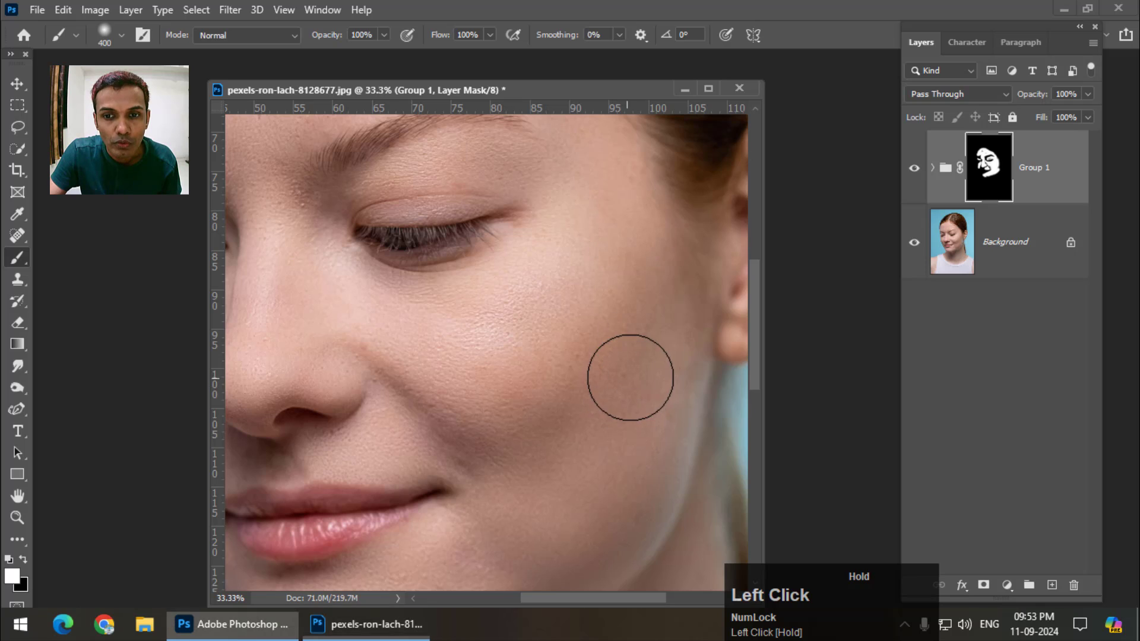
pyautogui.scroll(-1, 630, 378)
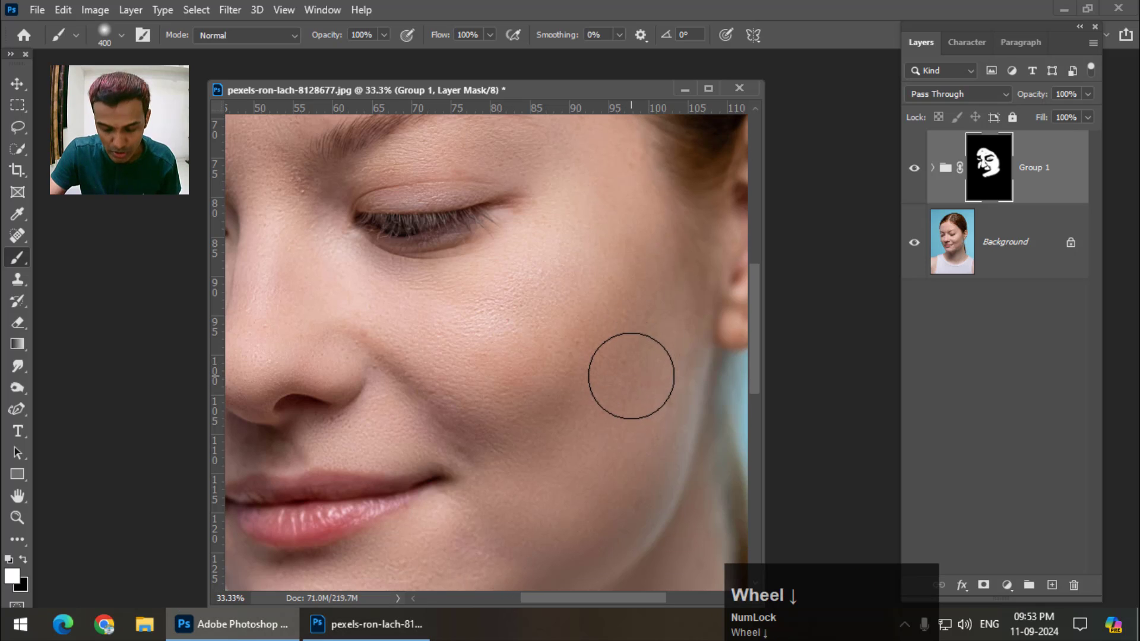
# - Compare the skin before and after retouching by toggling Group 1's visibility, both on the cheek close-up and on the whole face
pyautogui.click(915, 169)
pyautogui.click(915, 170)
pyautogui.click(915, 170)
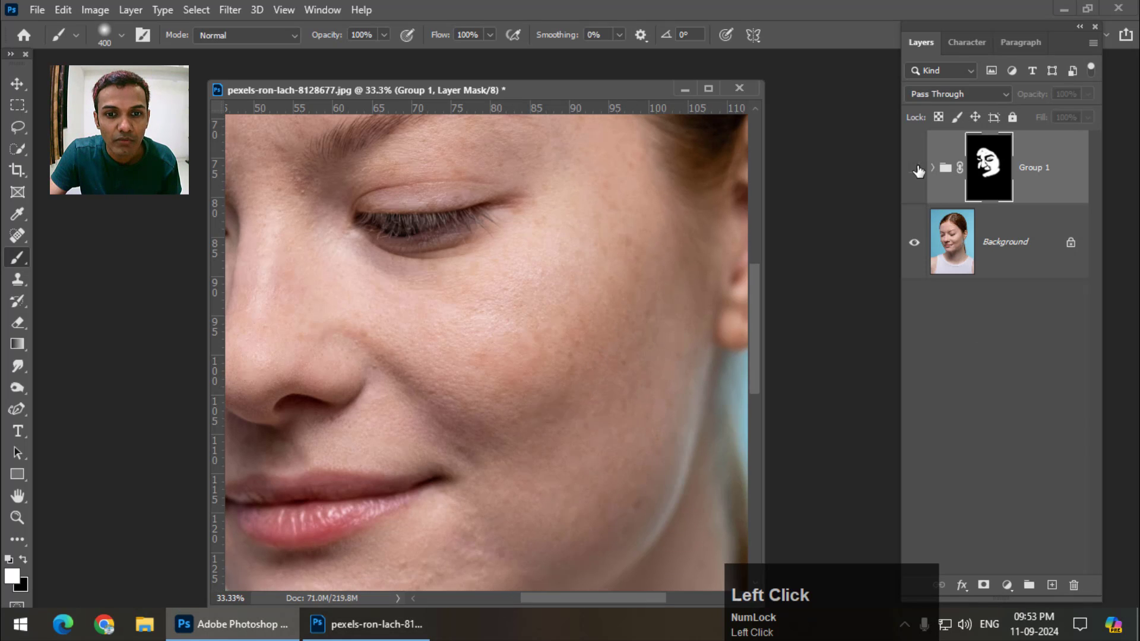
pyautogui.click(915, 170)
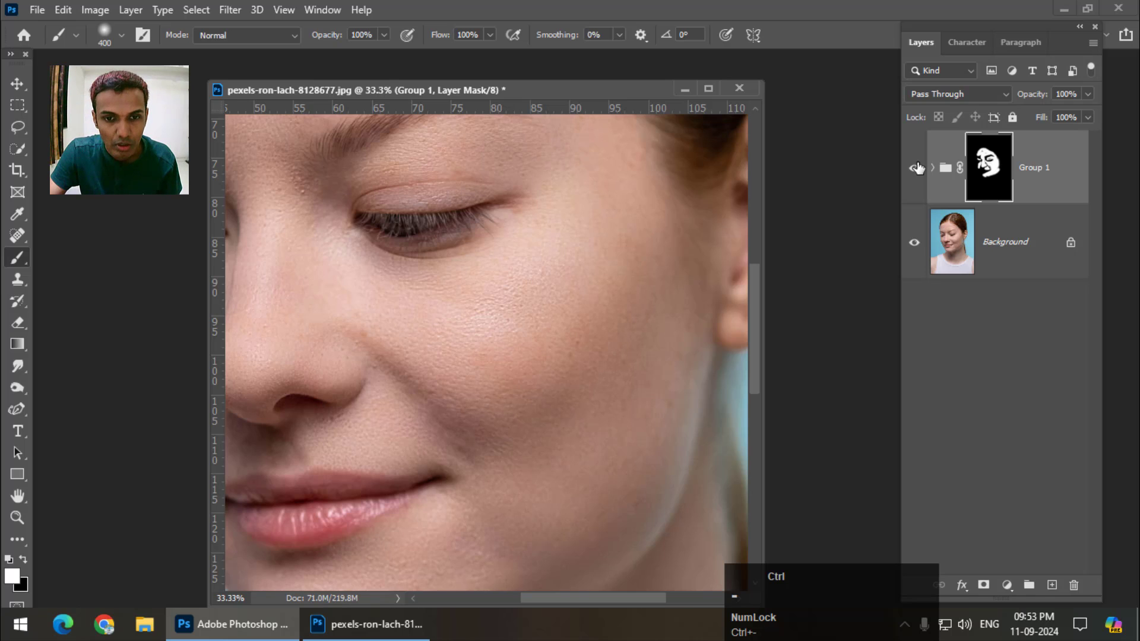
pyautogui.hotkey('ctrl', '-')
pyautogui.hotkey('ctrl', '-')
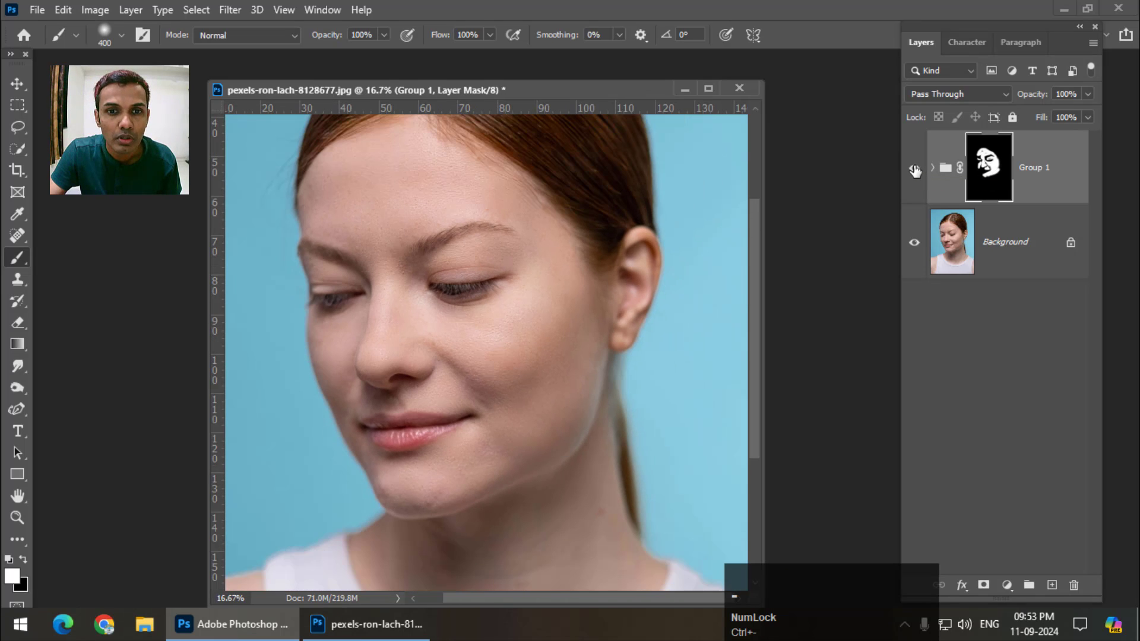
pyautogui.click(915, 170)
pyautogui.click(915, 171)
pyautogui.click(915, 171)
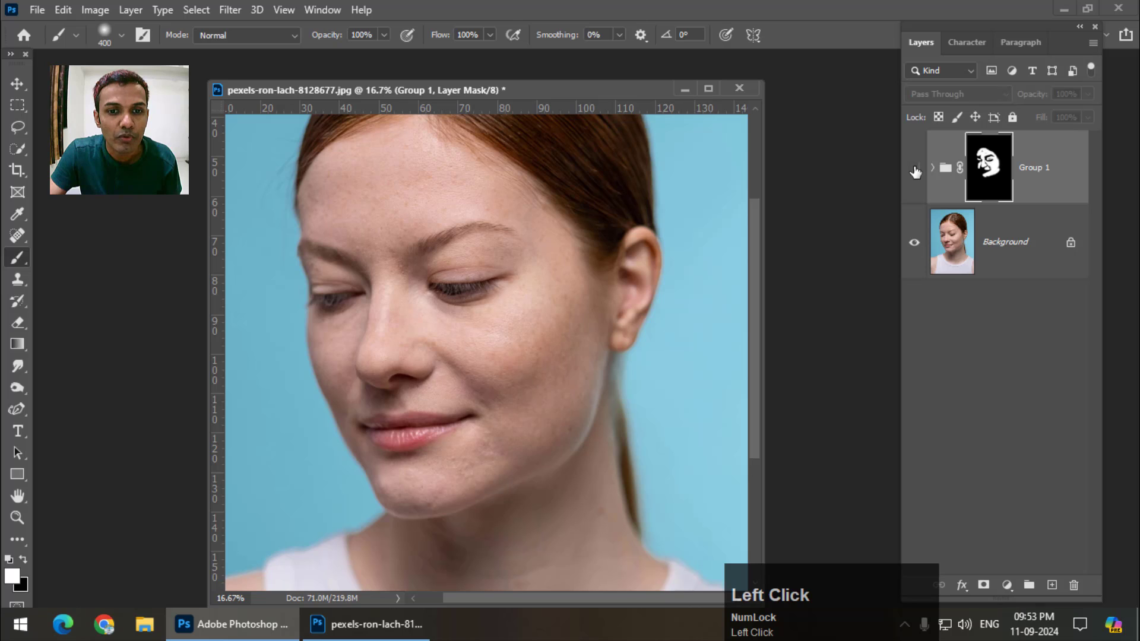
pyautogui.click(915, 171)
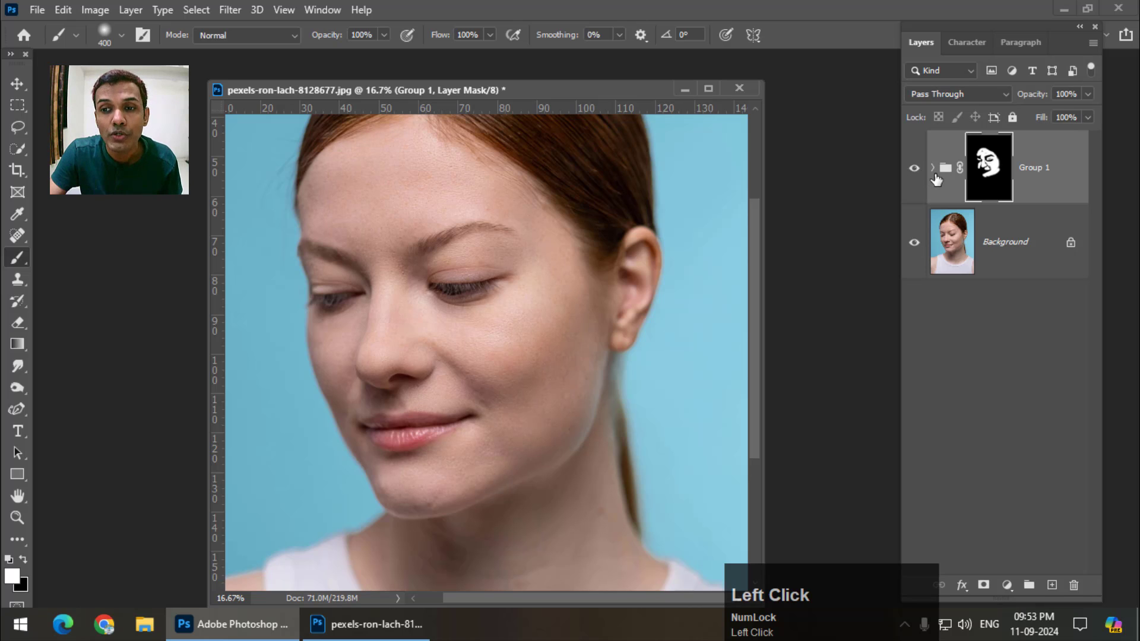
# - Expand Group 1 and set the radius of Layer 1 copy's High Pass smart filter to about 4.7 pixels
pyautogui.click(934, 174)
pyautogui.click(1018, 362)
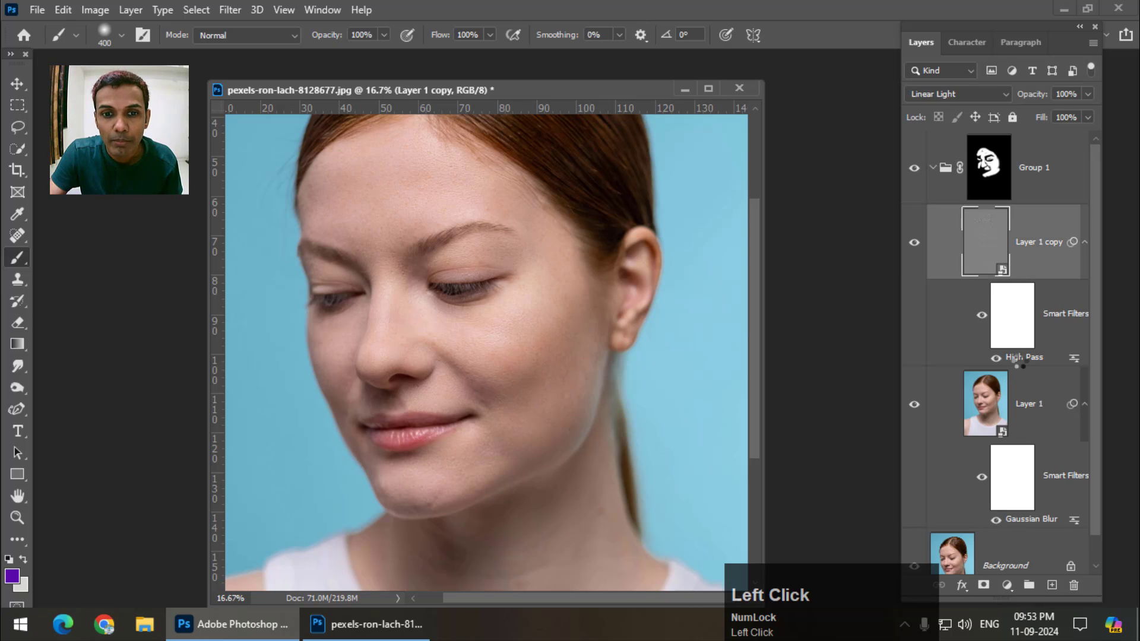
pyautogui.moveTo(718, 112); pyautogui.dragTo(785, 109)
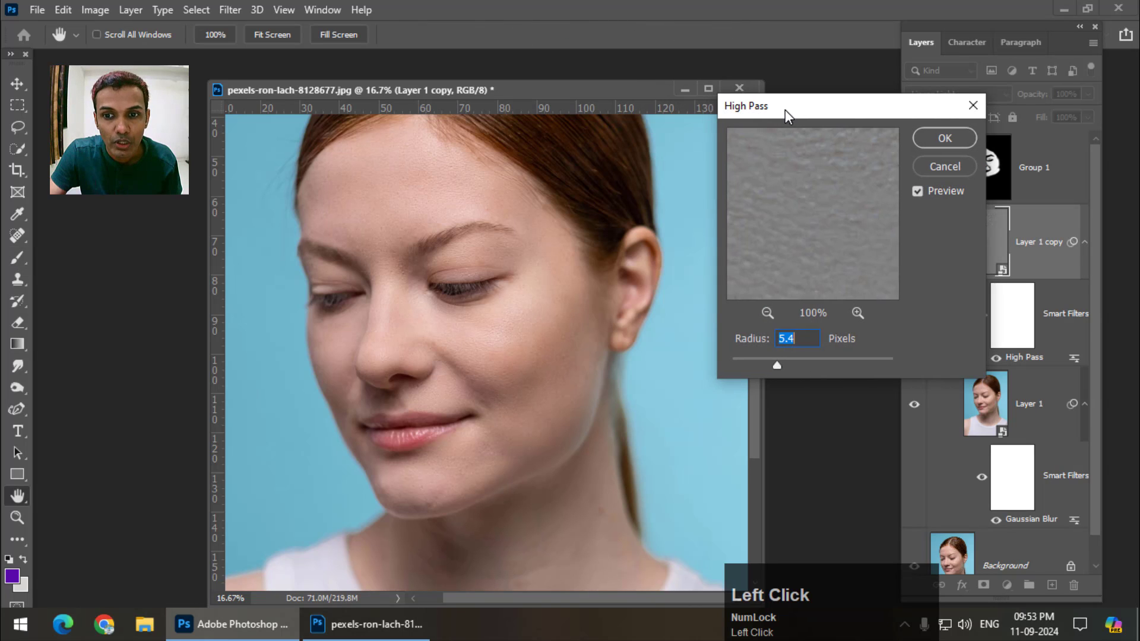
pyautogui.hotkey('ctrl', '=')
pyautogui.hotkey('ctrl', '=')
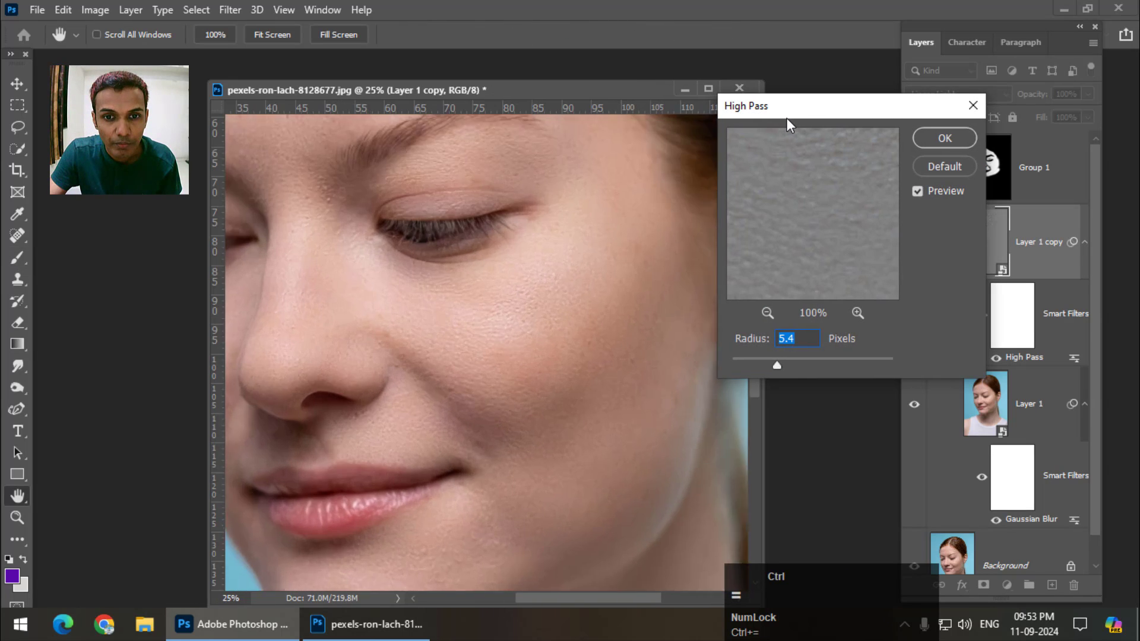
pyautogui.hotkey('ctrl', '=')
pyautogui.moveTo(782, 368)
pyautogui.mouseDown()
pyautogui.moveTo(807, 367)
pyautogui.moveTo(781, 365)
pyautogui.mouseUp()
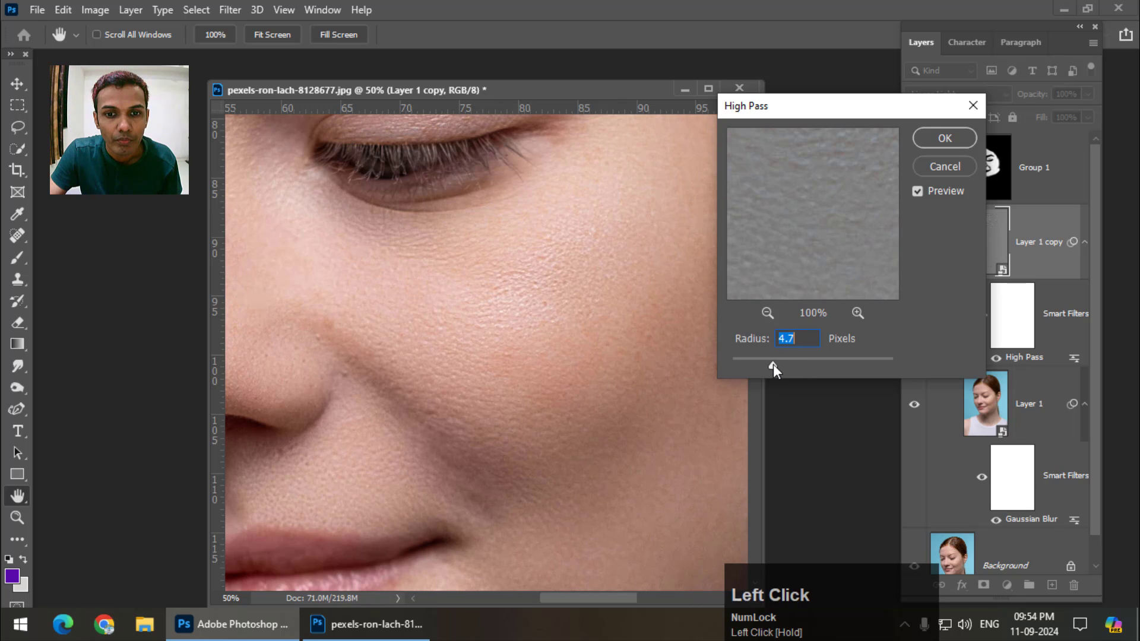
pyautogui.click(931, 135)
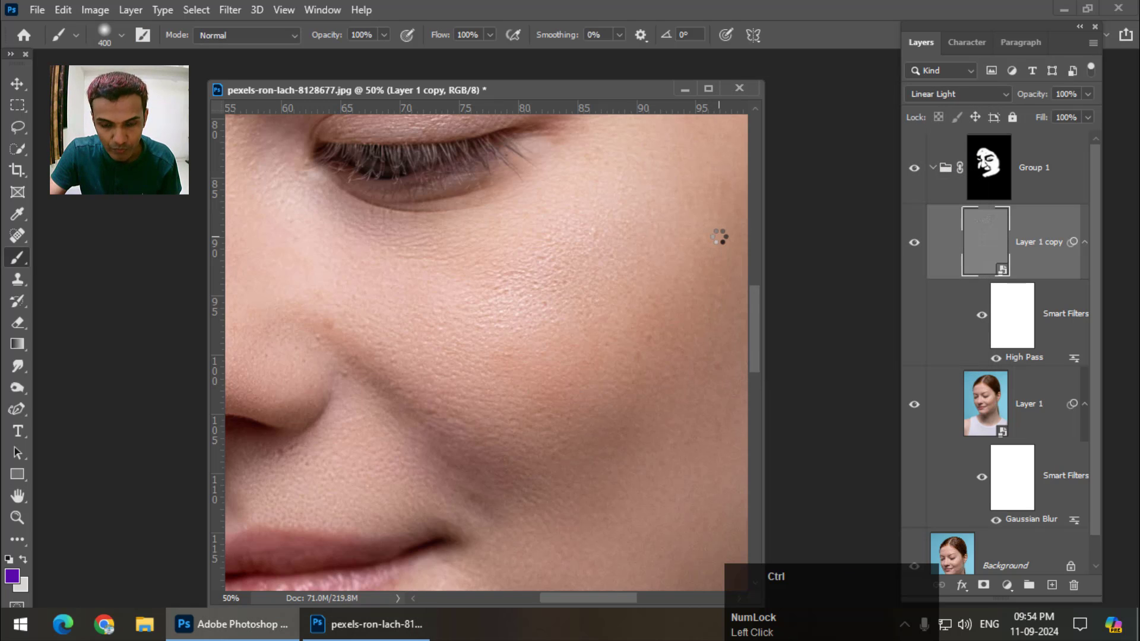
# - Examine the retouched result on the full portrait and on the face at 25% in a widened document window
pyautogui.hotkey('ctrl', '0')
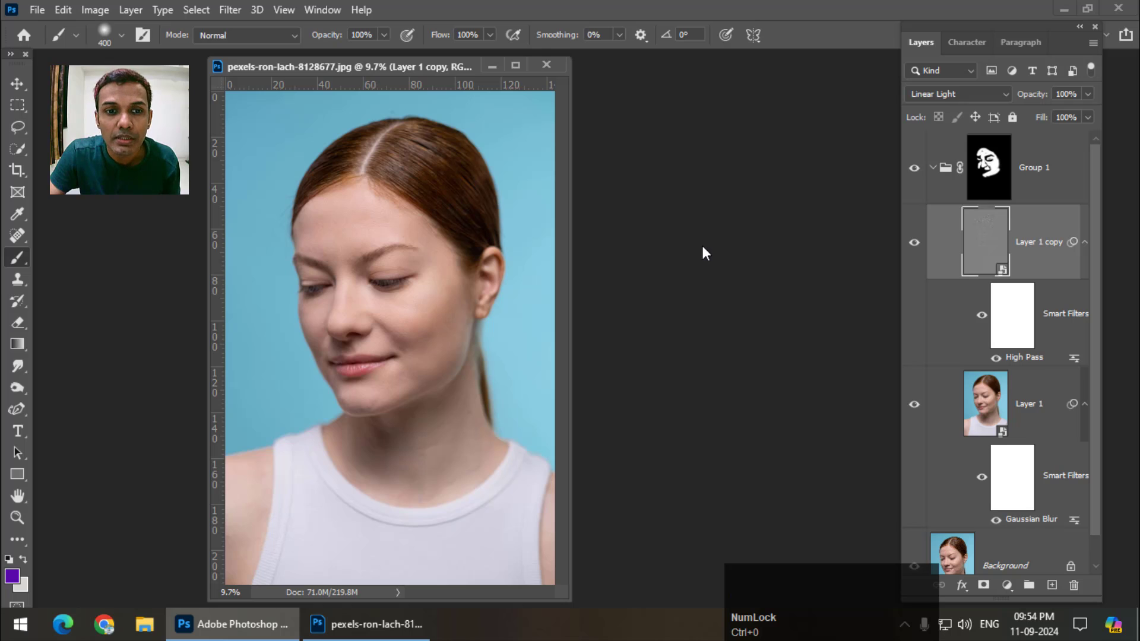
pyautogui.moveTo(382, 67); pyautogui.dragTo(396, 72)
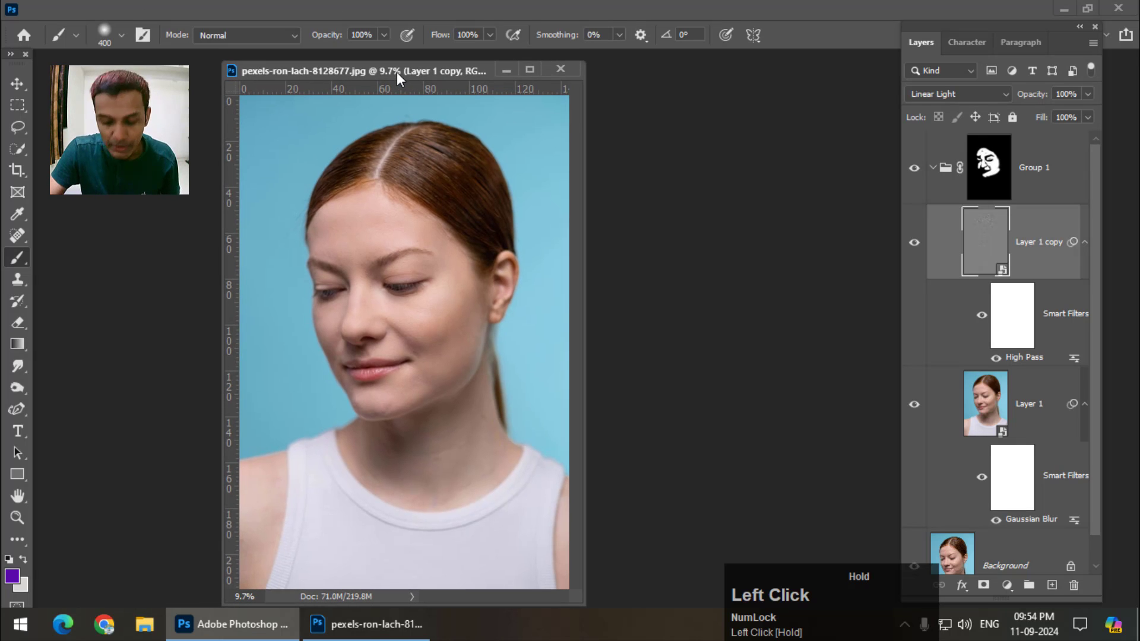
pyautogui.hotkey('ctrl', '=')
pyautogui.hotkey('ctrl', '=')
pyautogui.hotkey('ctrl', '=')
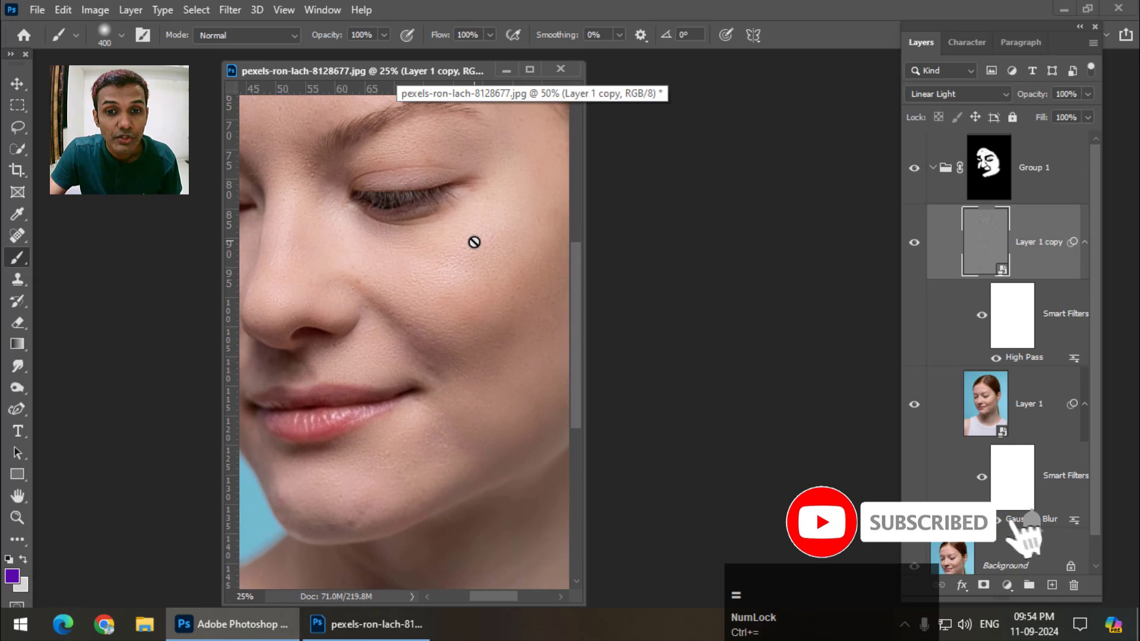
pyautogui.moveTo(585, 251); pyautogui.dragTo(796, 259)
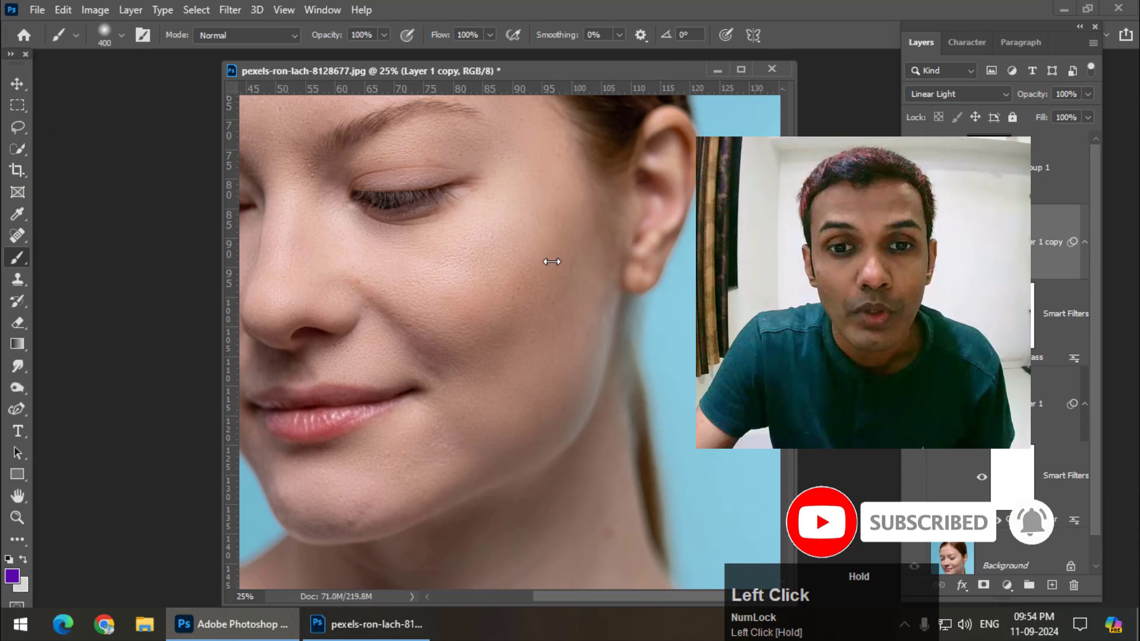
pyautogui.scroll(2, 551, 261)
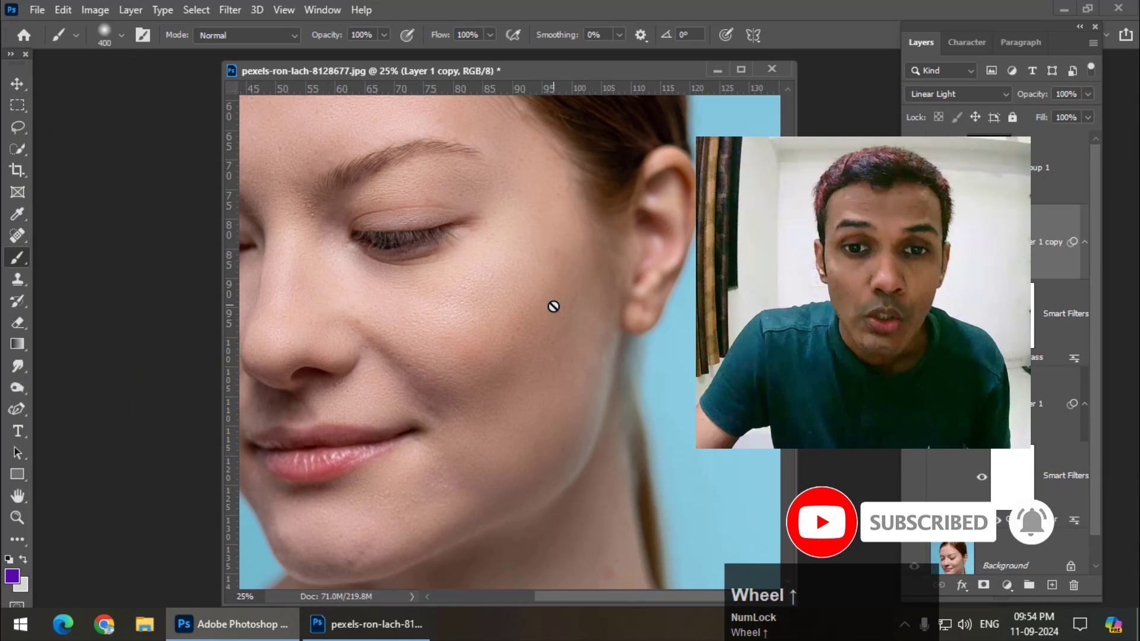